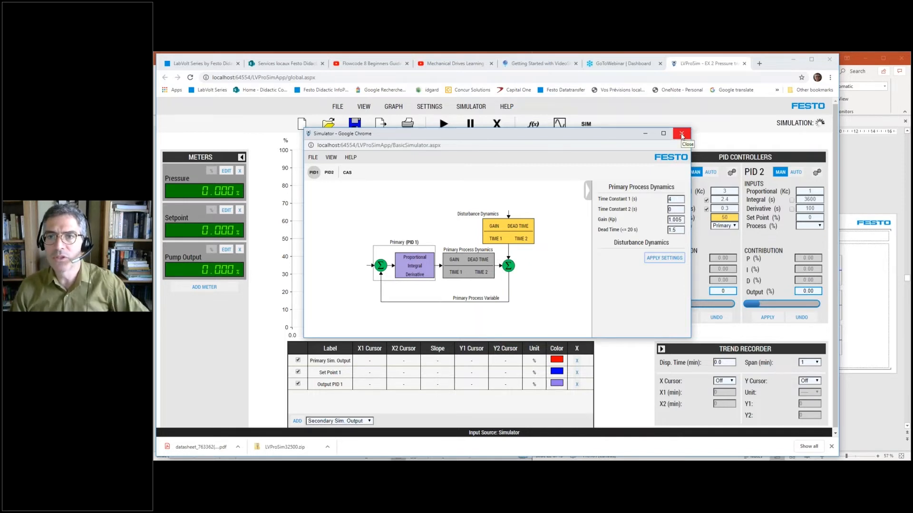
# - Close the process dynamics simulator window and start the simulation's trend recording
pyautogui.click(681, 134)
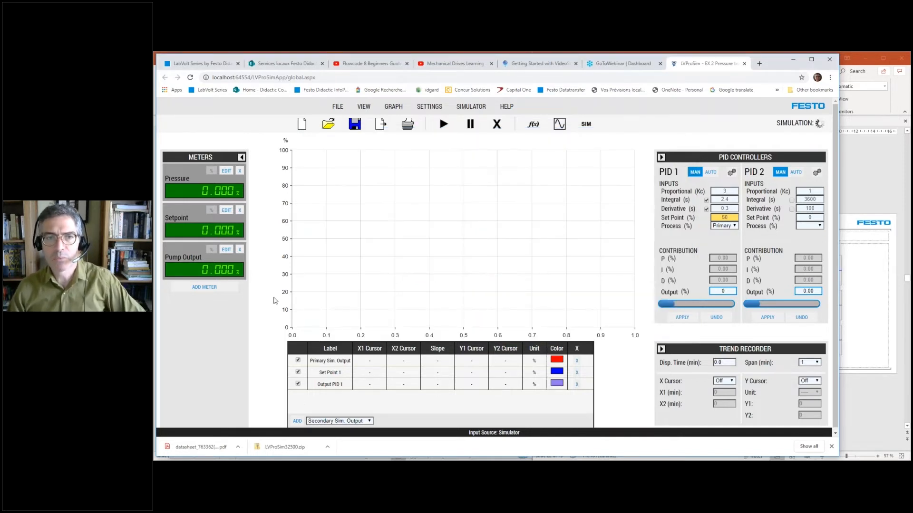
pyautogui.click(442, 127)
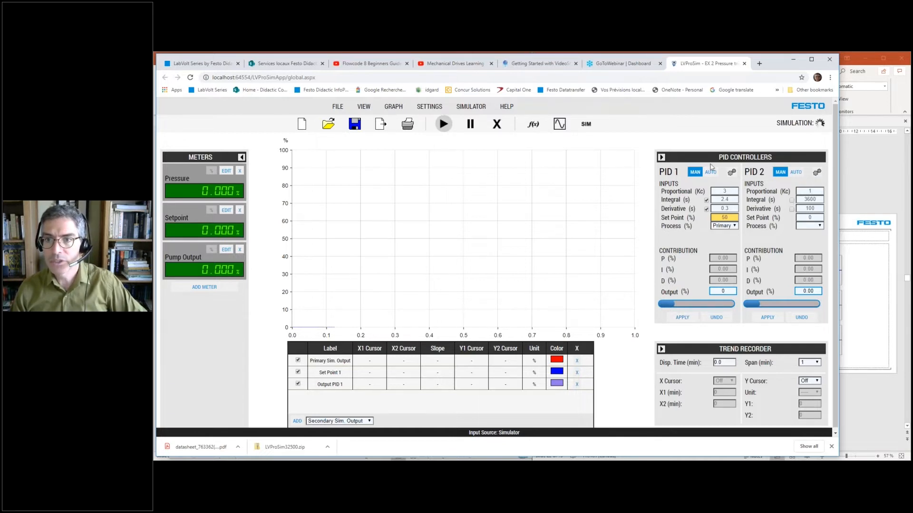
# - Disable the integral and derivative actions of PID 1 and apply its 50 % set point
pyautogui.doubleClick(726, 191)
pyautogui.click(715, 178)
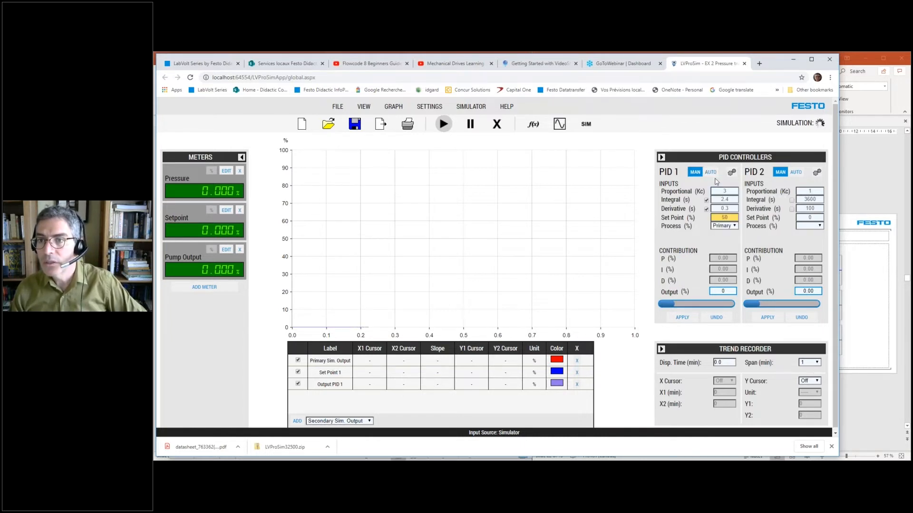
pyautogui.doubleClick(731, 192)
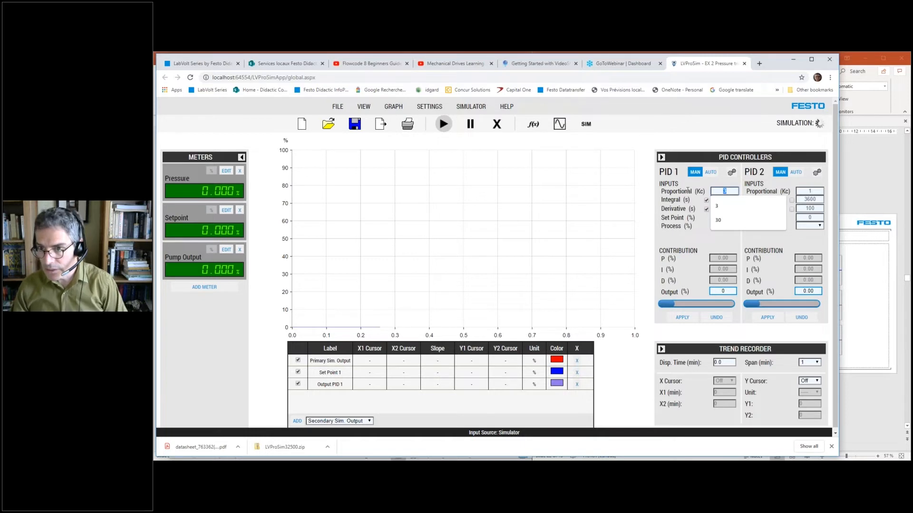
pyautogui.click(715, 184)
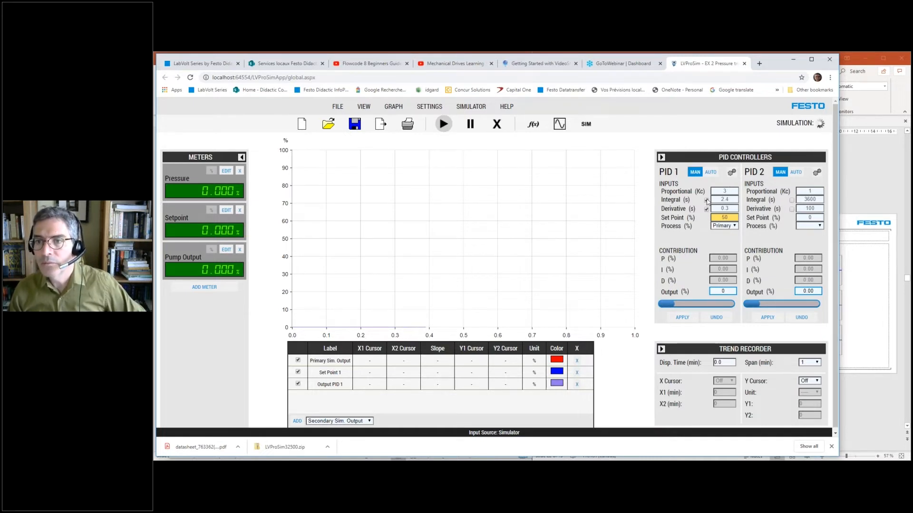
pyautogui.press('Return')
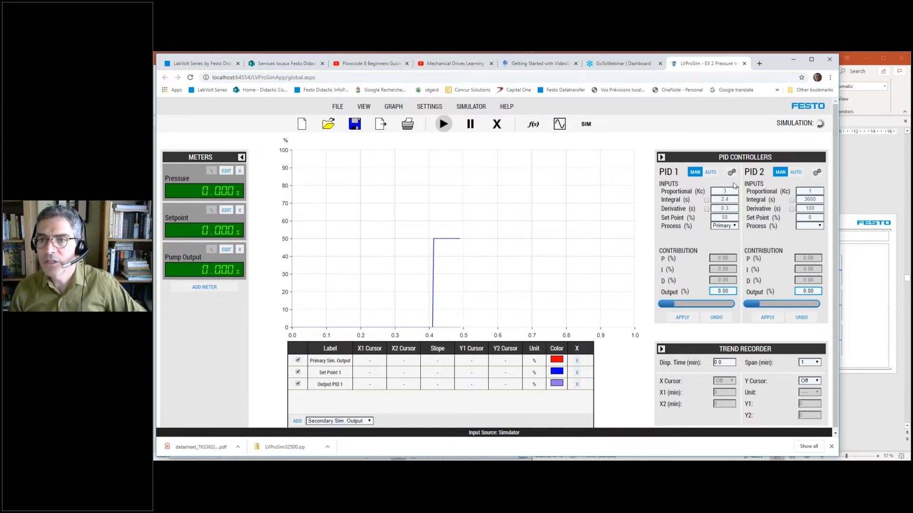
# - Set PID 1's proportional gain to 1 and its set point to 40 %, and apply both values
pyautogui.doubleClick(718, 193)
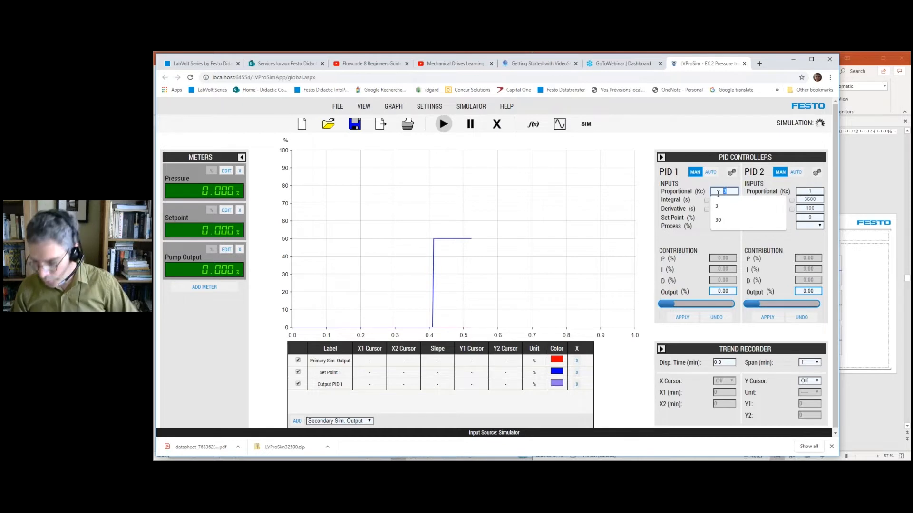
pyautogui.write('1')
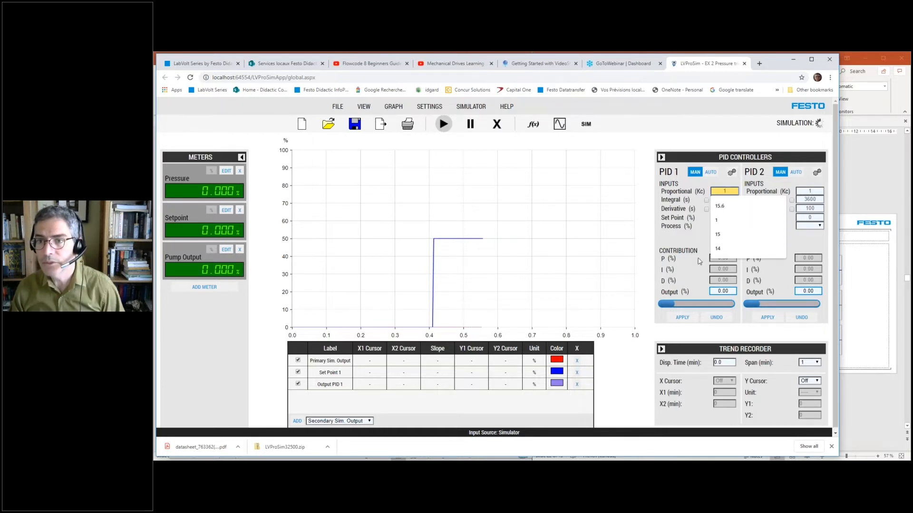
pyautogui.click(700, 243)
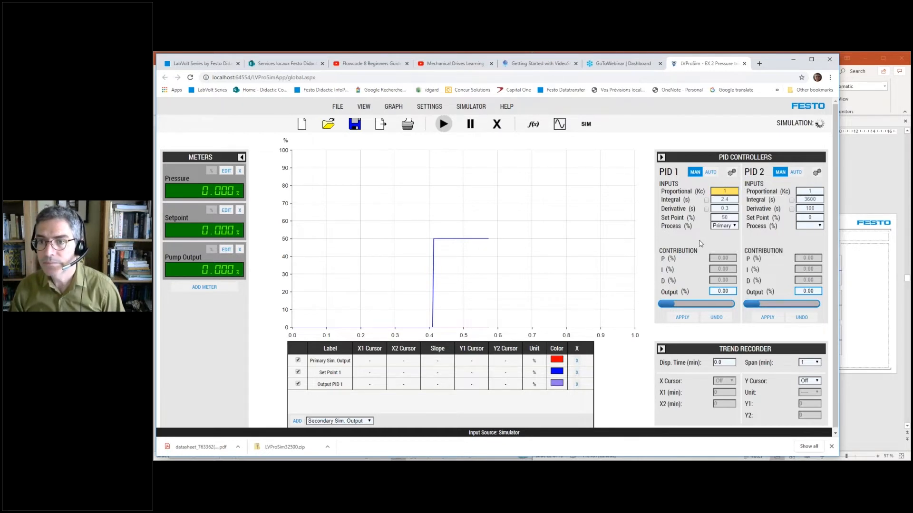
pyautogui.doubleClick(734, 218)
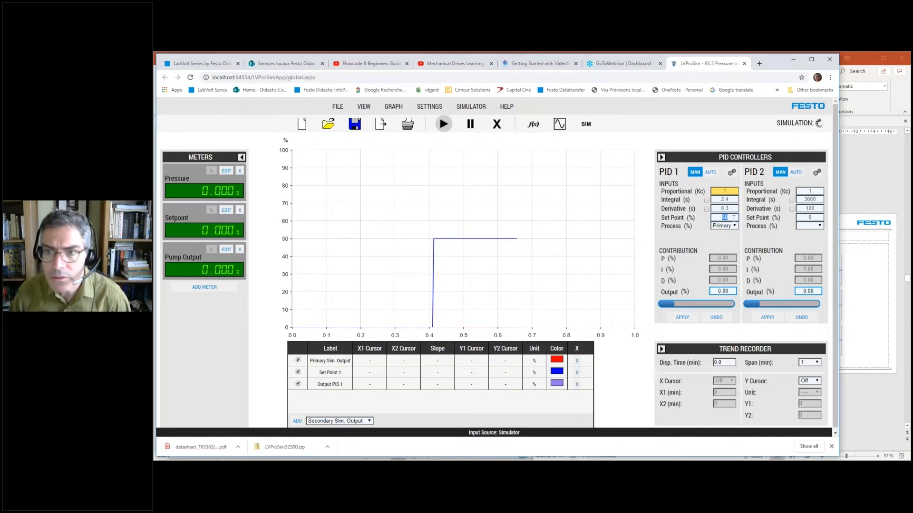
pyautogui.write('40')
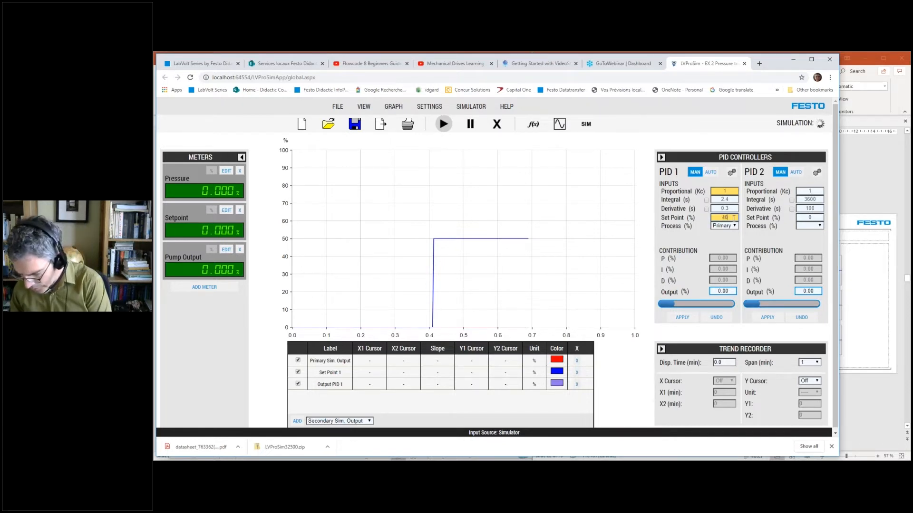
pyautogui.click(683, 318)
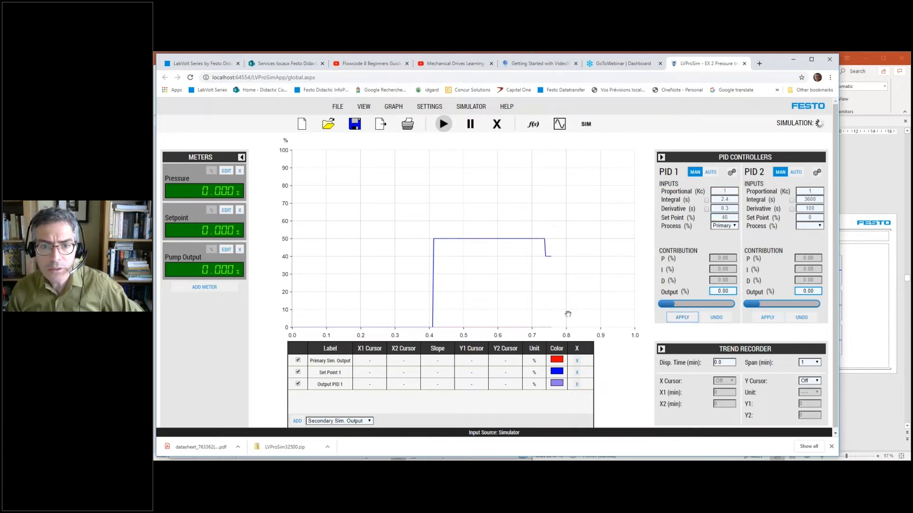
# - Switch PID 1 to automatic mode and apply an integral contribution of 0 %
pyautogui.click(710, 172)
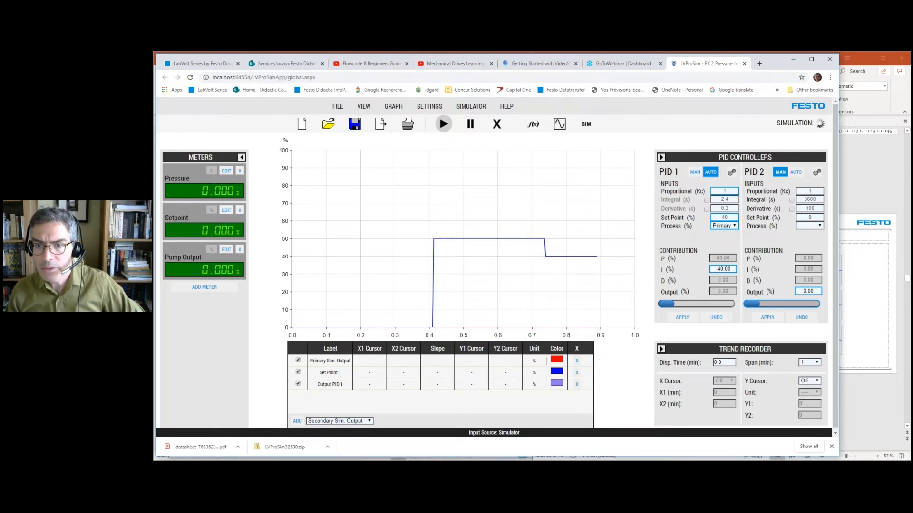
pyautogui.click(682, 317)
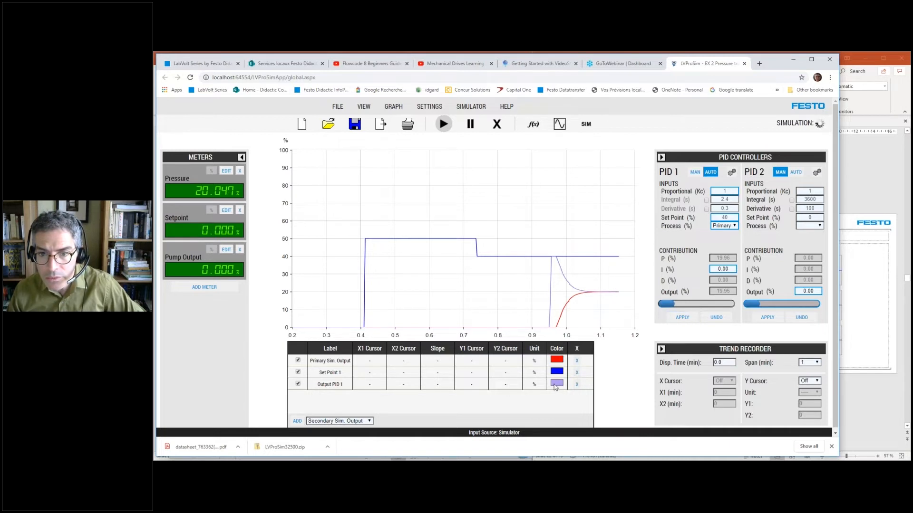
# - Change the Output PID 1 trace color to a very dark navy blue
pyautogui.click(556, 383)
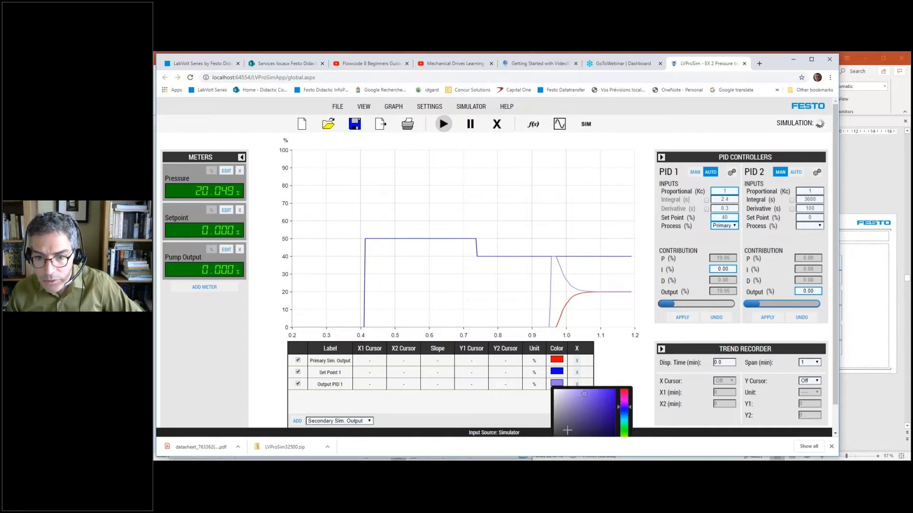
pyautogui.moveTo(567, 430); pyautogui.dragTo(594, 434)
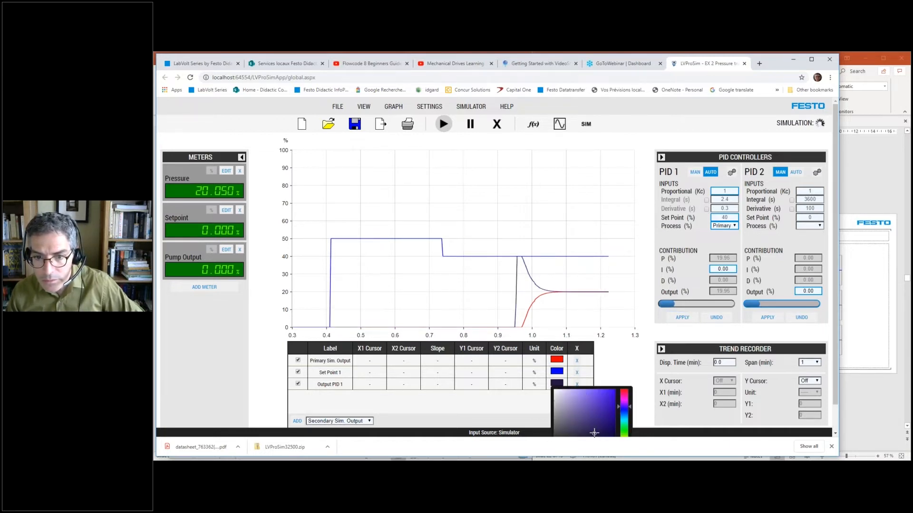
pyautogui.click(613, 375)
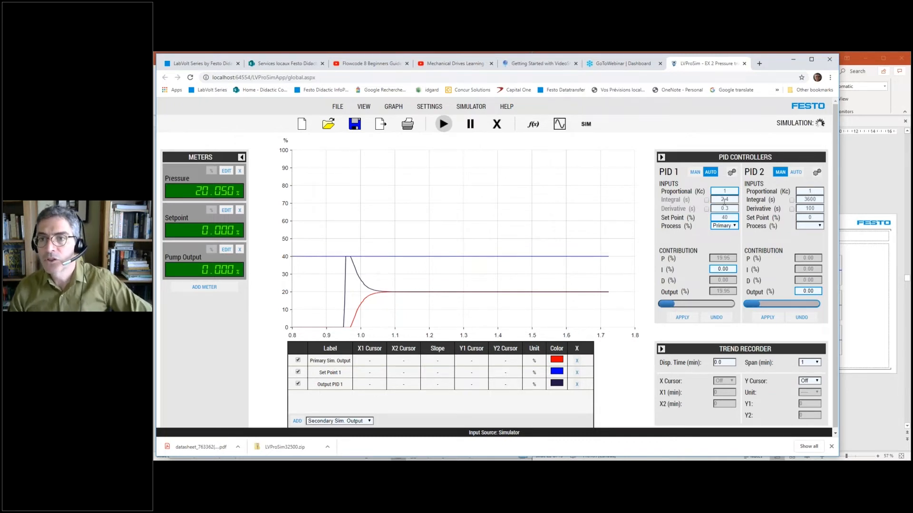
# - Raise PID 1's set point to 50 % and apply it to the running simulation
pyautogui.doubleClick(731, 217)
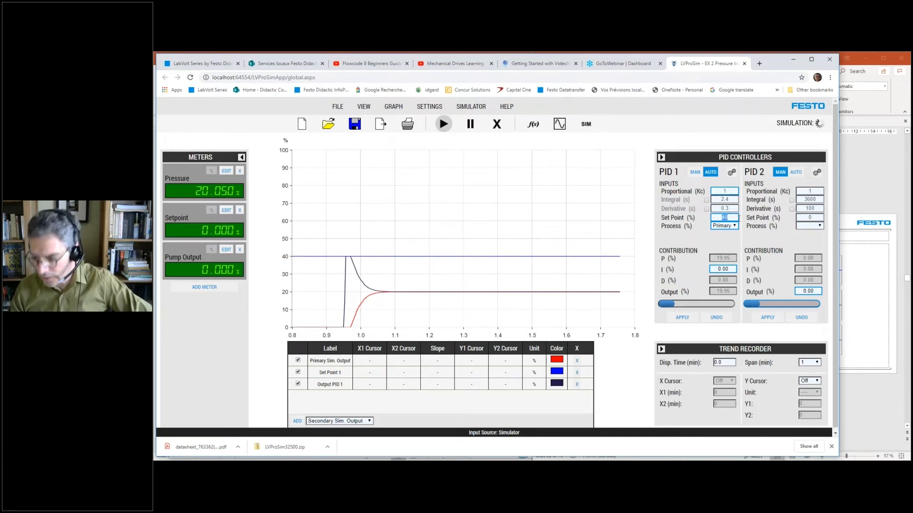
pyautogui.write('50')
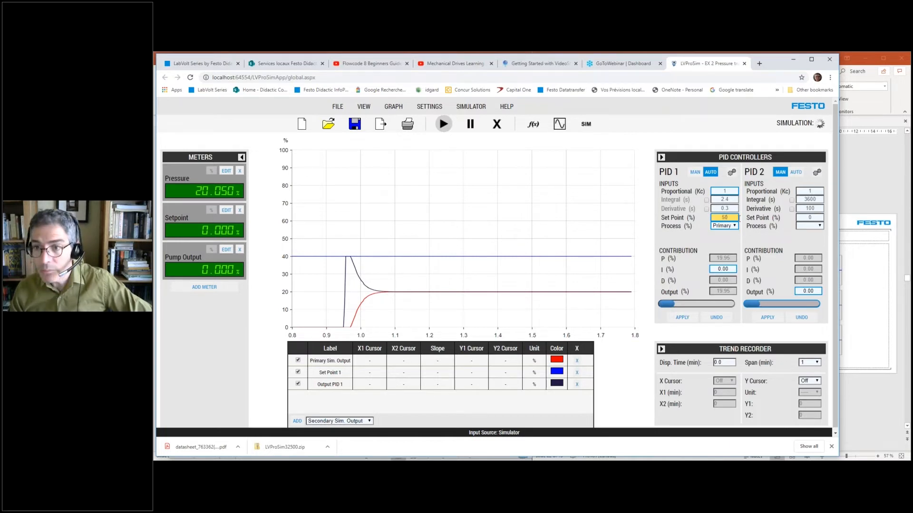
pyautogui.click(672, 318)
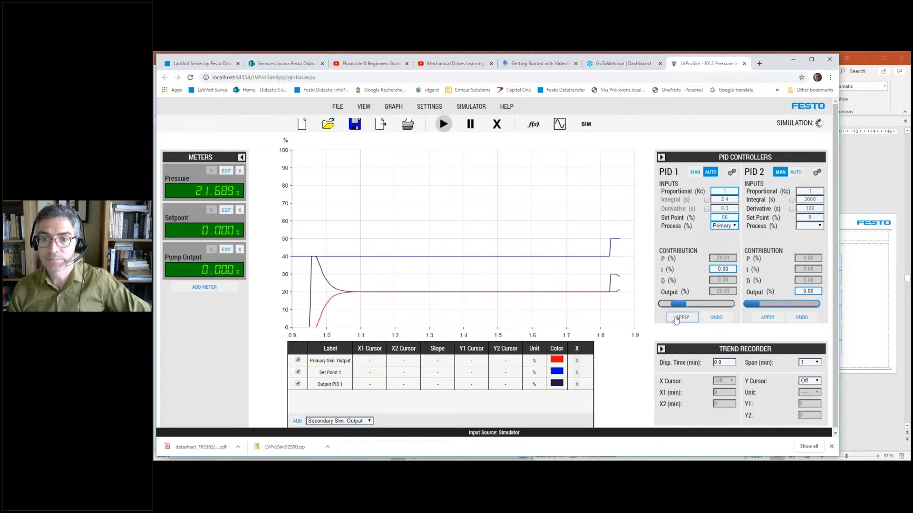
# - Set PID 1's proportional gain to 2 and its set point to 40 %, and apply both changes
pyautogui.click(727, 191)
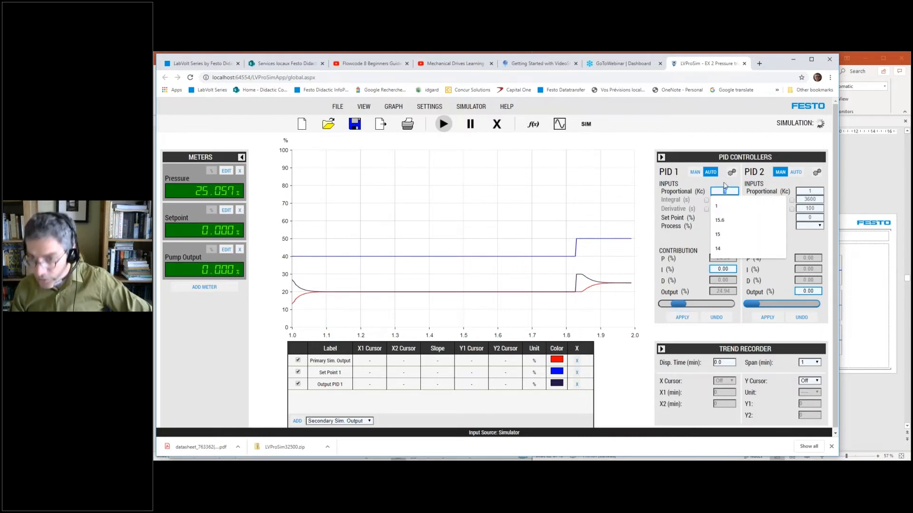
pyautogui.write('2')
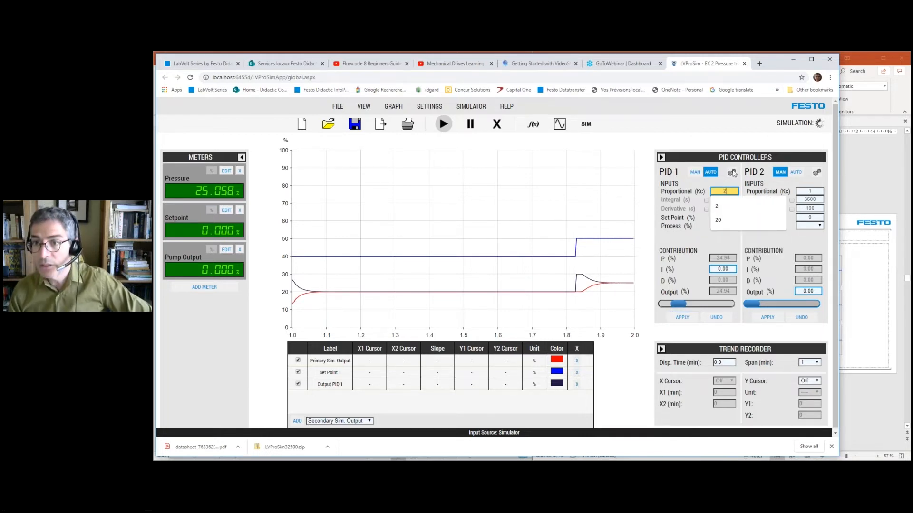
pyautogui.click(740, 245)
pyautogui.doubleClick(729, 218)
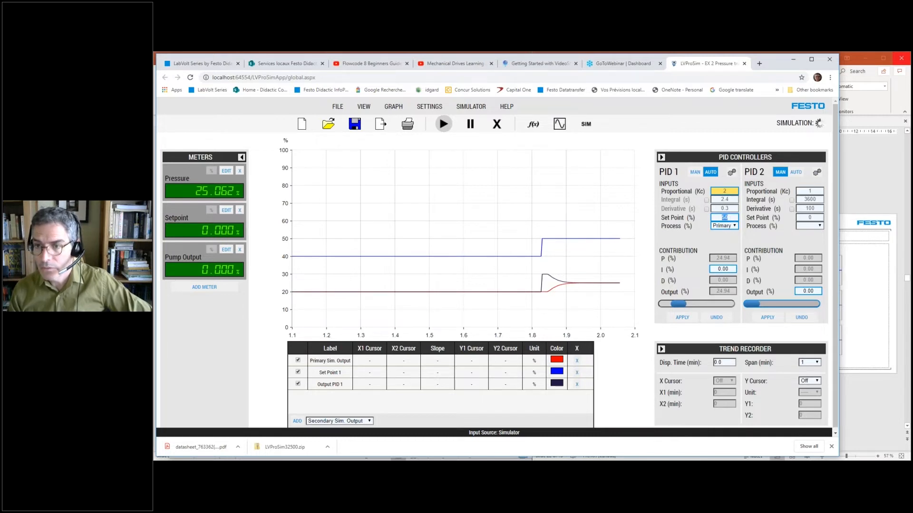
pyautogui.write('40')
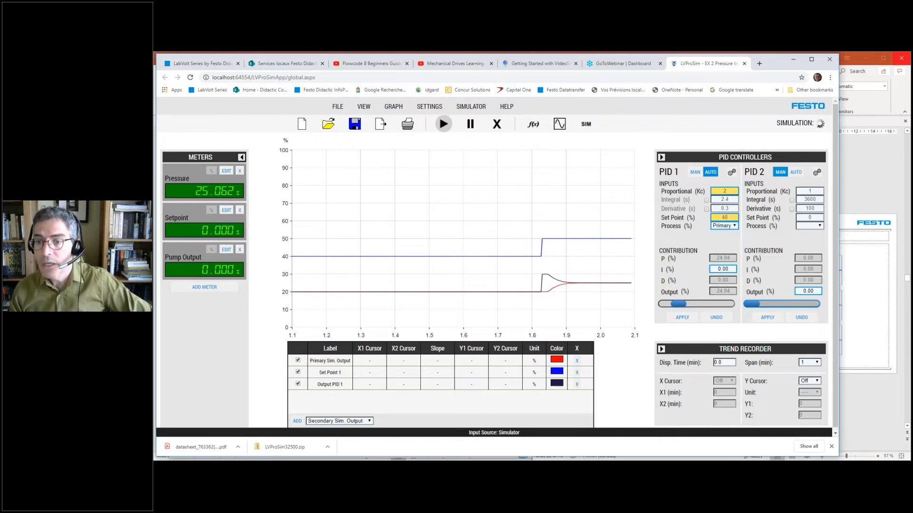
pyautogui.click(681, 318)
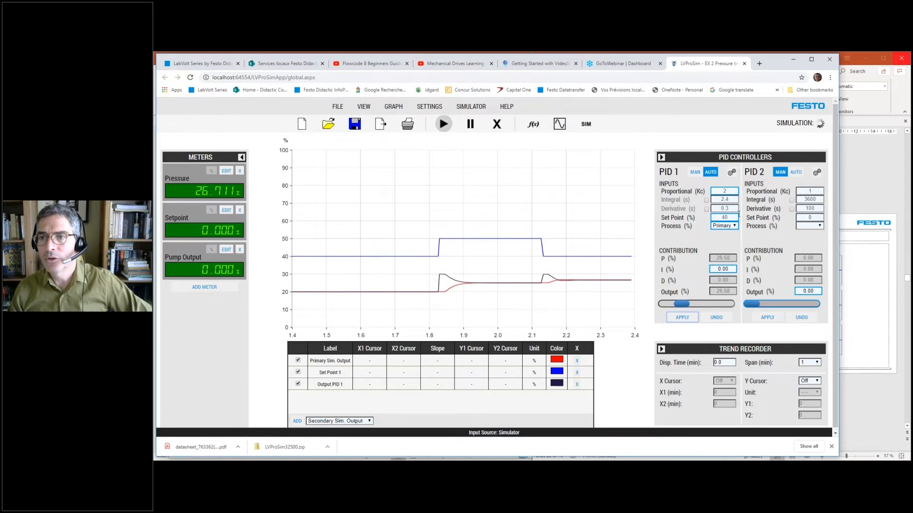
# - Apply a set point of 50 % to PID 1 to test the step response at gain 2
pyautogui.click(726, 217)
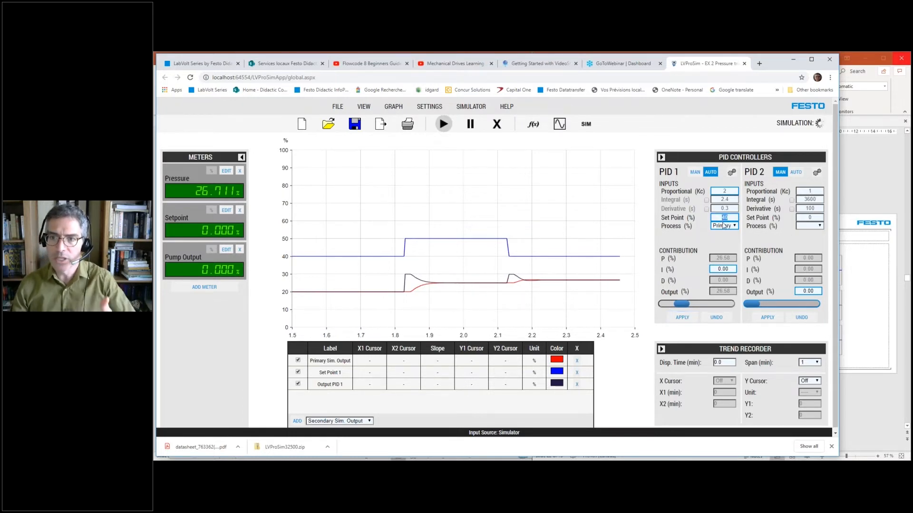
pyautogui.write('50')
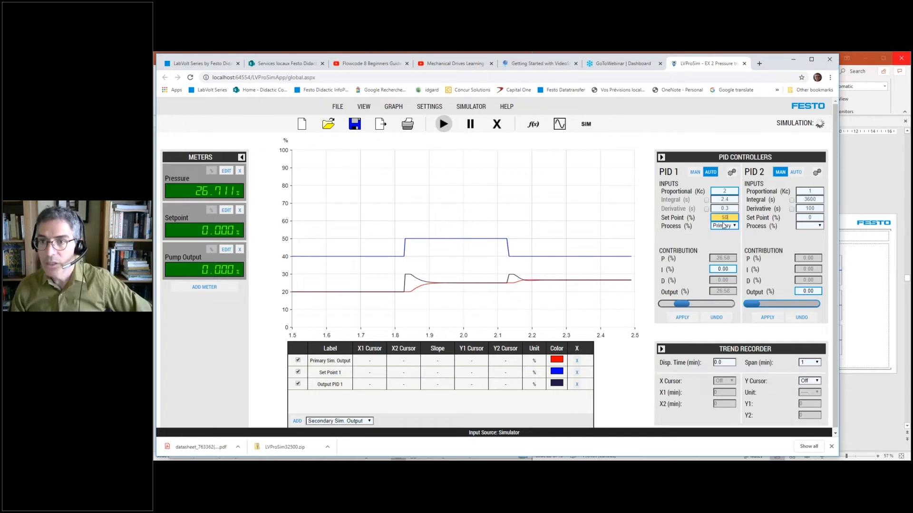
pyautogui.click(682, 318)
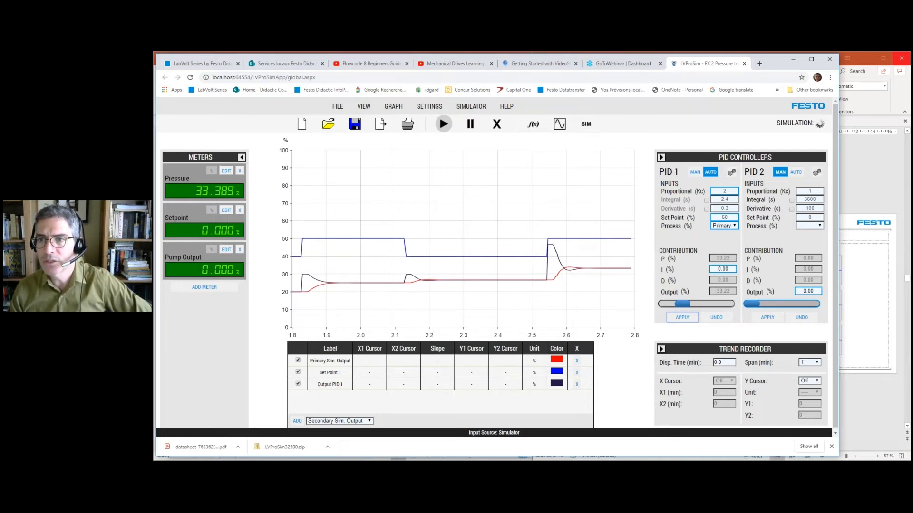
# - Set PID 1's proportional gain to 4 and its set point to 40 %, and apply both changes
pyautogui.doubleClick(728, 190)
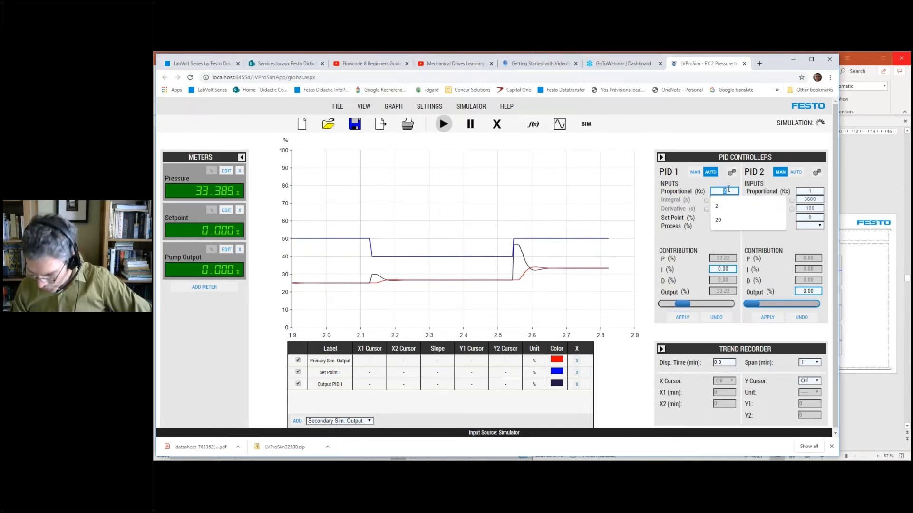
pyautogui.write('4')
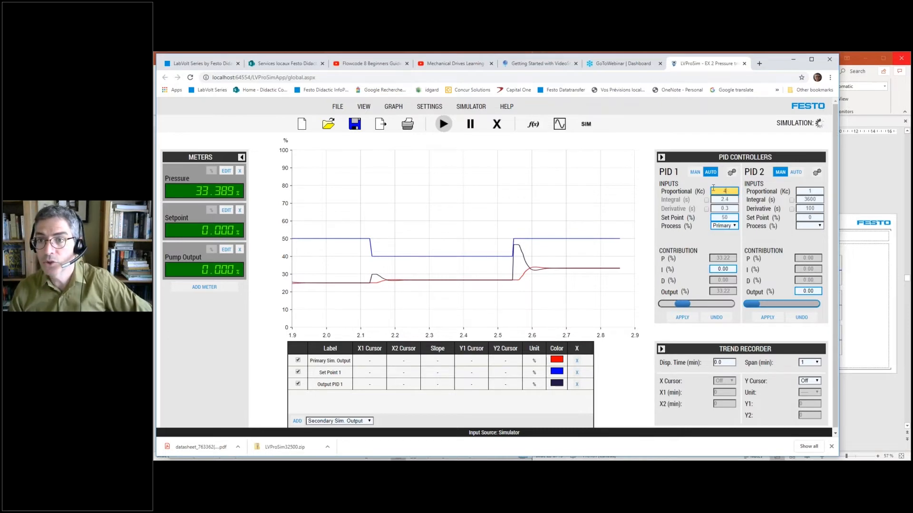
pyautogui.doubleClick(730, 218)
pyautogui.write('40')
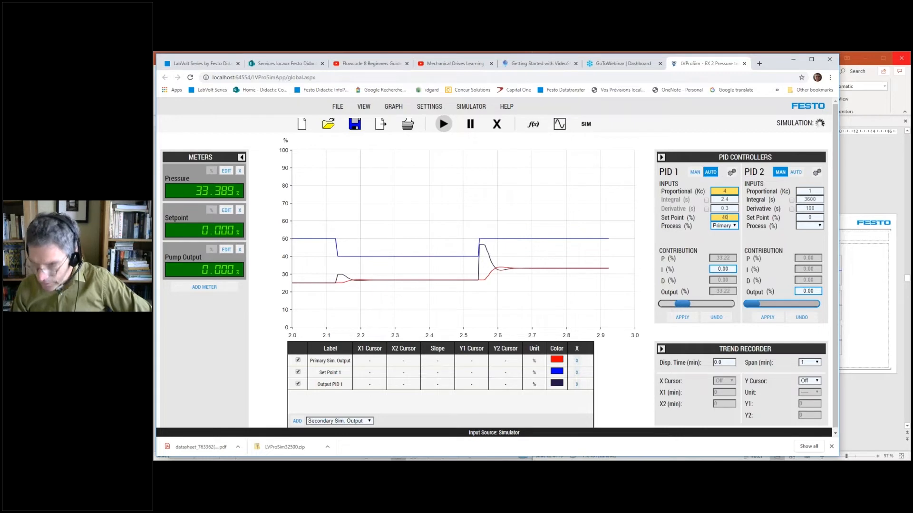
pyautogui.click(684, 319)
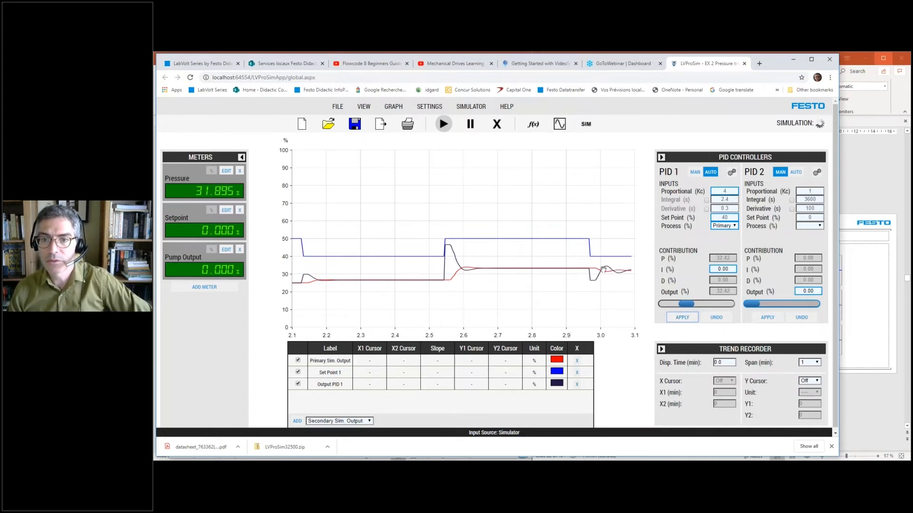
# - Apply a set point of 50 % to PID 1 to test the step response at gain 4
pyautogui.doubleClick(730, 217)
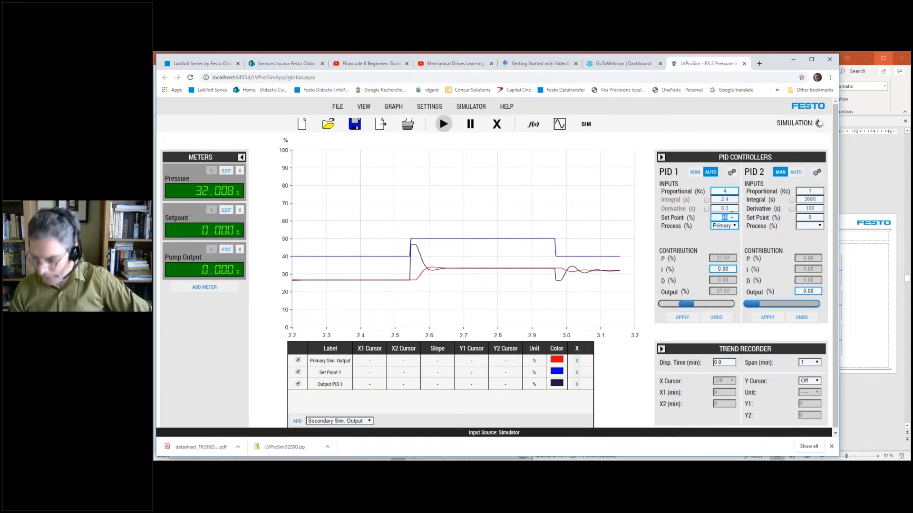
pyautogui.write('50')
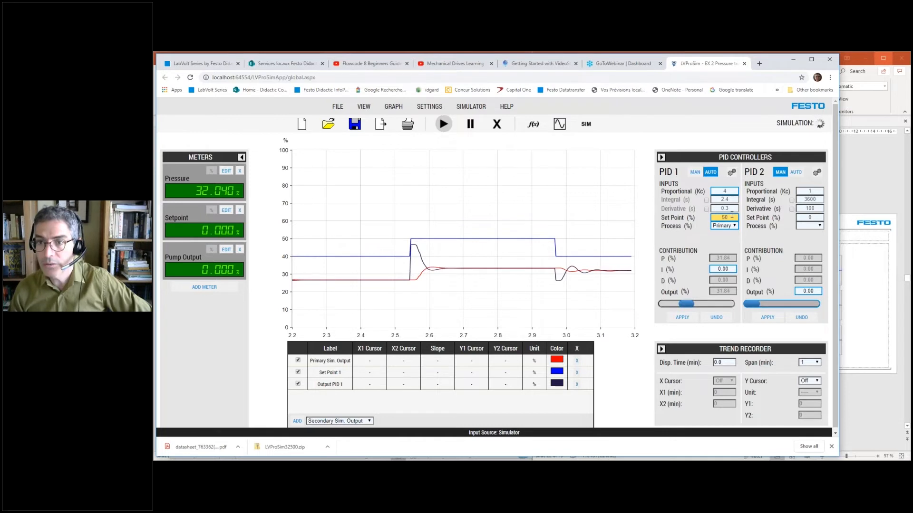
pyautogui.click(682, 317)
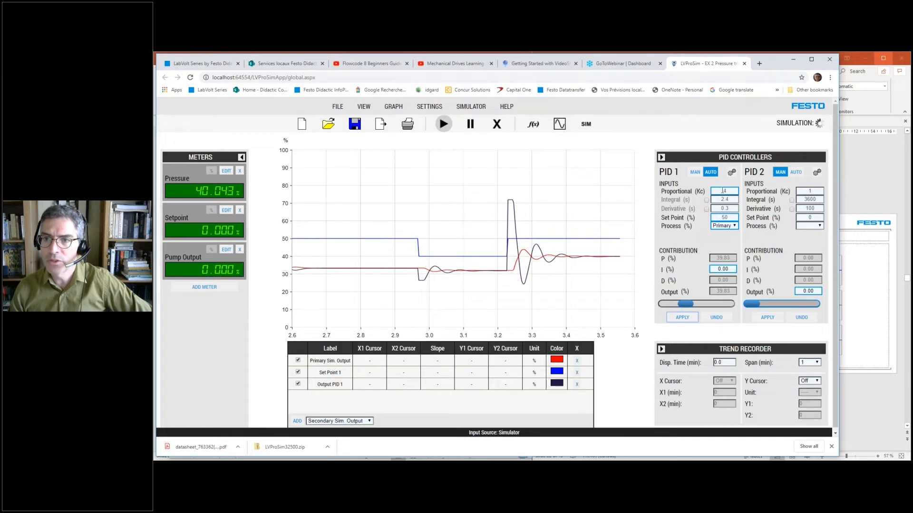
# - Set PID 1's proportional gain to 3 and integral time to 10 s, and enable its integral action
pyautogui.doubleClick(725, 191)
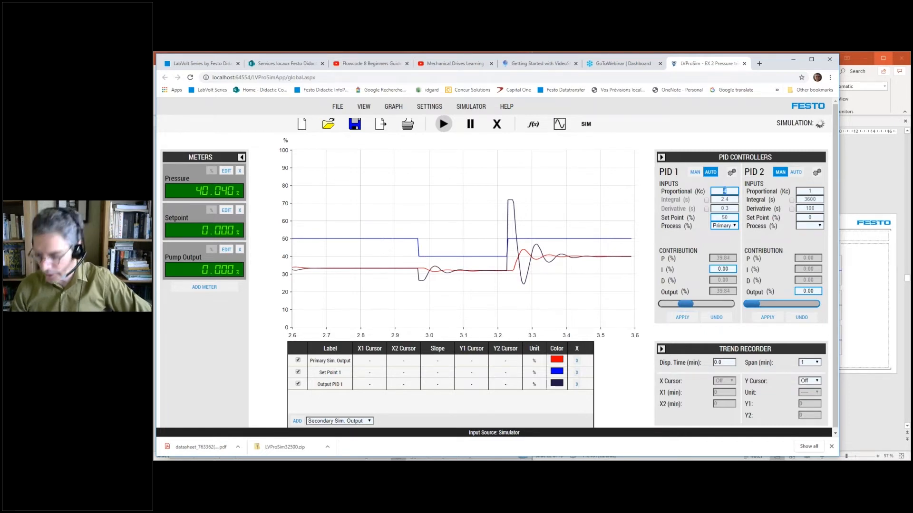
pyautogui.write('3')
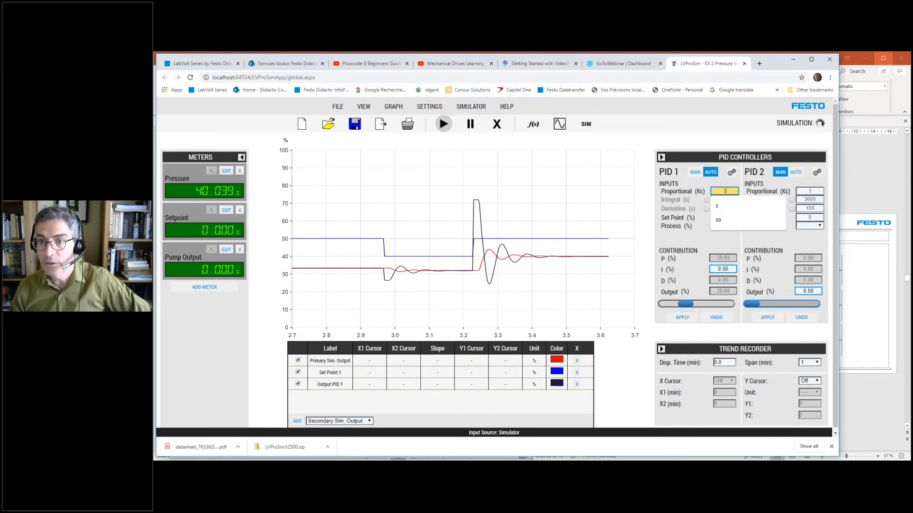
pyautogui.click(706, 243)
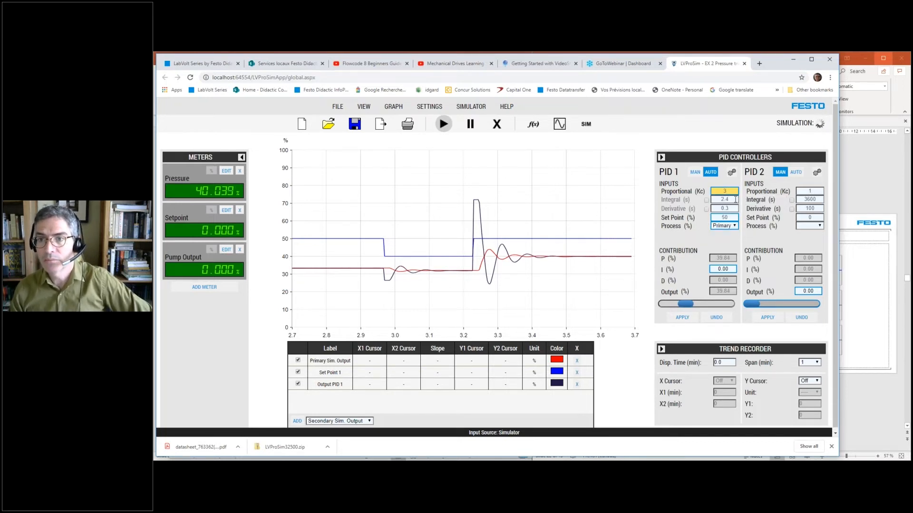
pyautogui.moveTo(735, 199); pyautogui.dragTo(719, 200)
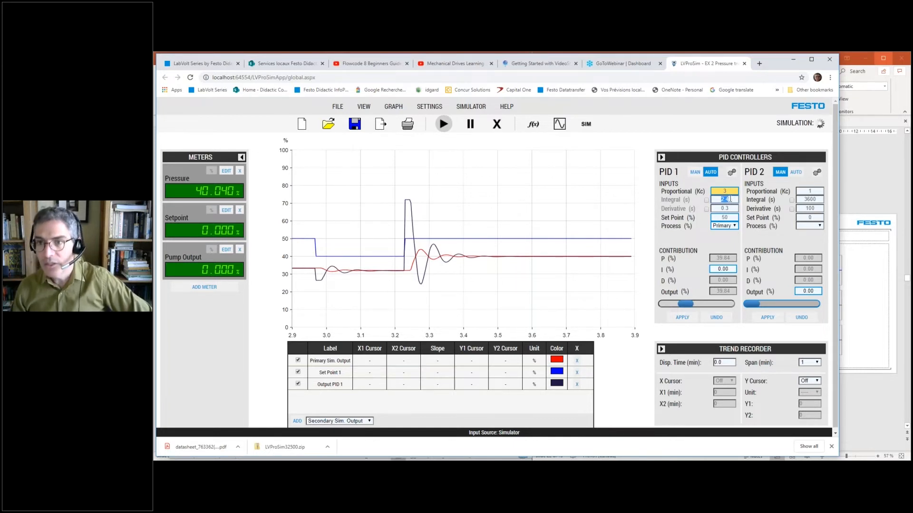
pyautogui.write('10')
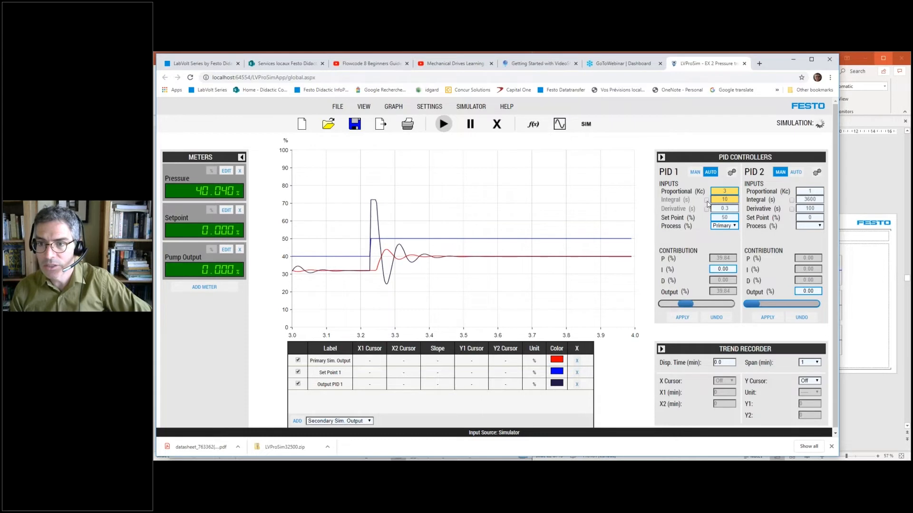
pyautogui.click(706, 201)
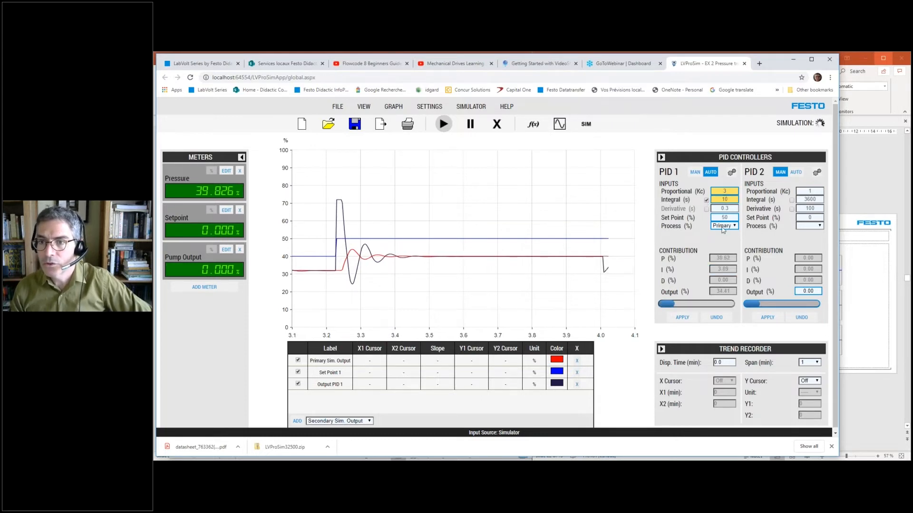
# - Set PID 1's set point to 40 % and apply the pending controller changes to test the PI response
pyautogui.doubleClick(724, 218)
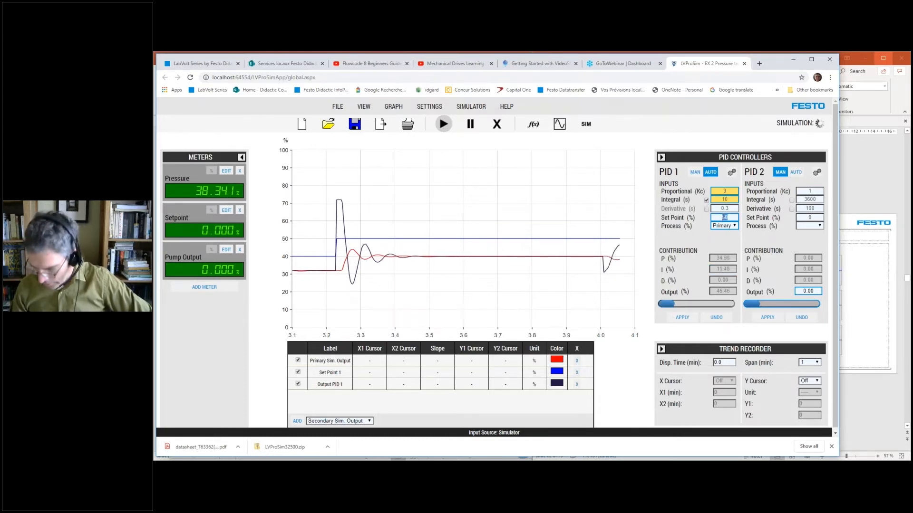
pyautogui.write('40')
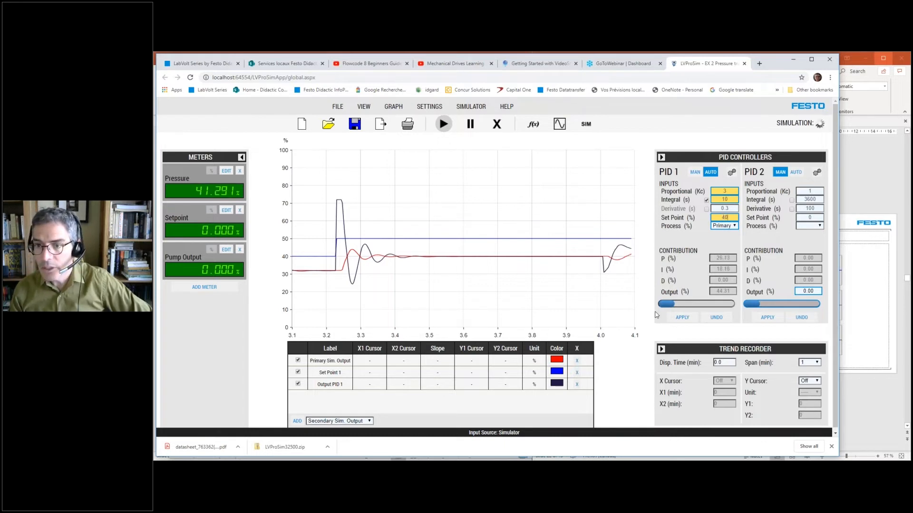
pyautogui.click(683, 318)
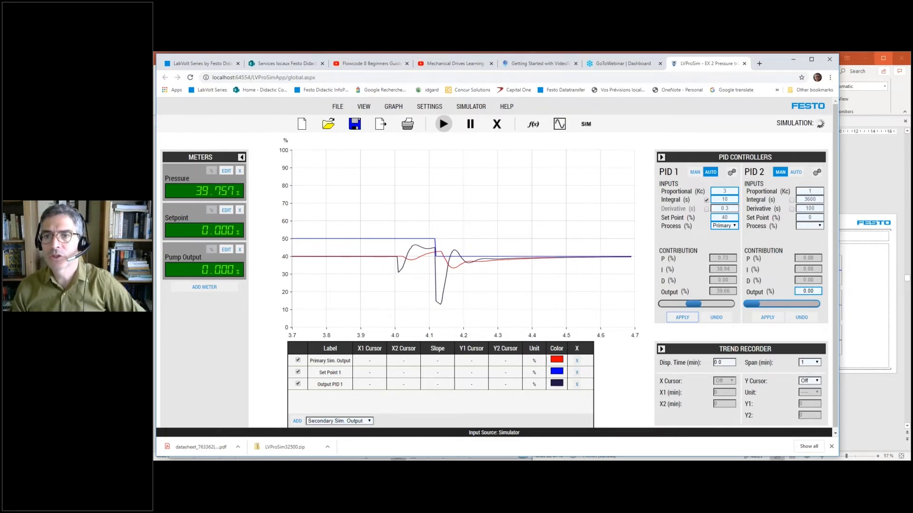
# - Set PID 1's integral time to 5 s and its set point to 50 %, and apply both changes
pyautogui.click(732, 199)
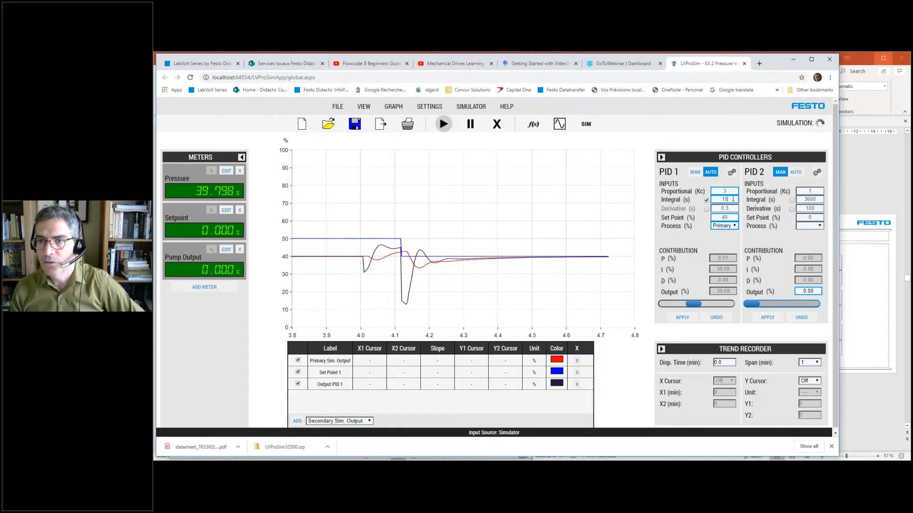
pyautogui.doubleClick(729, 199)
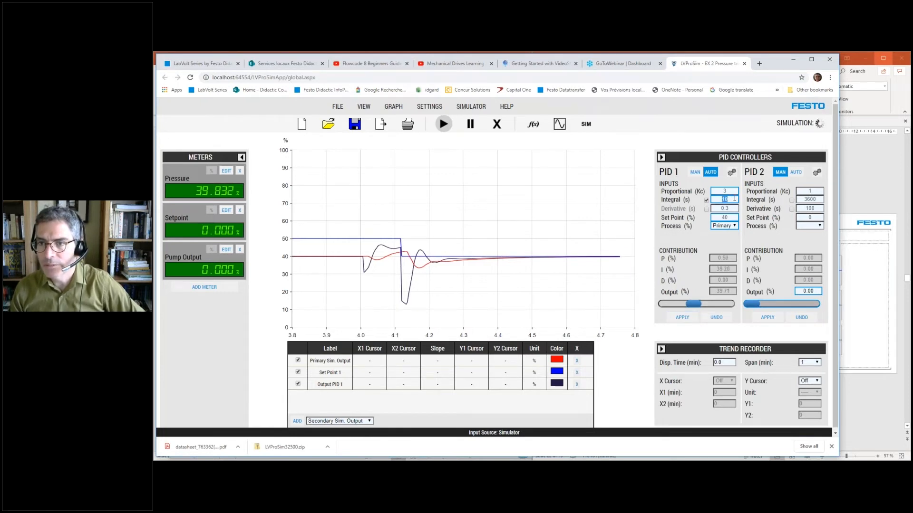
pyautogui.write('5')
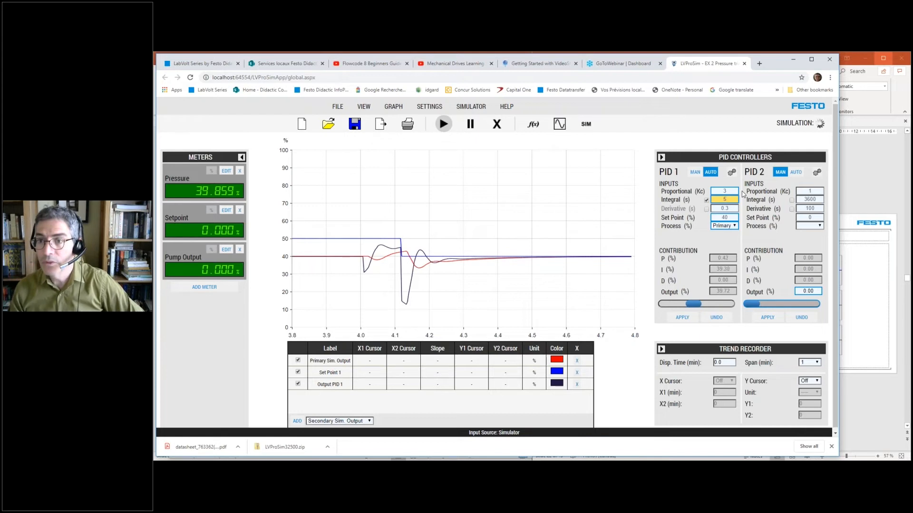
pyautogui.doubleClick(726, 217)
pyautogui.write('50')
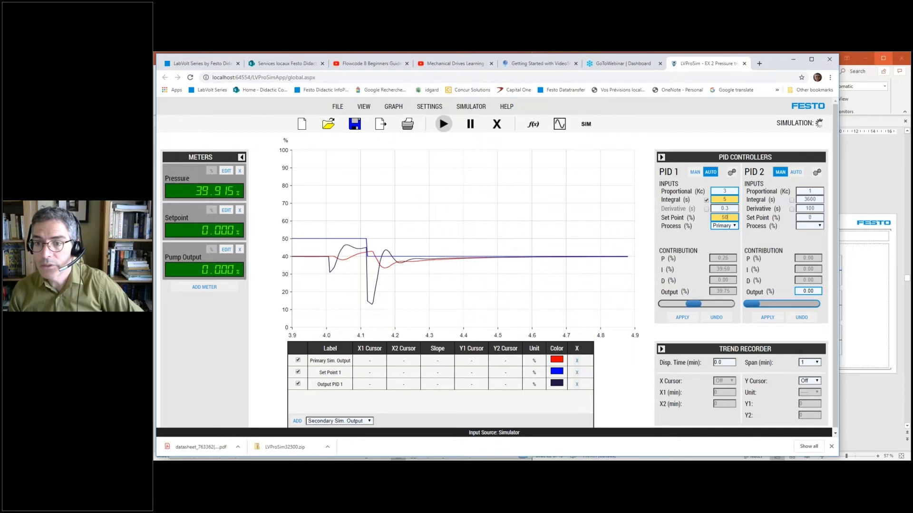
pyautogui.click(680, 318)
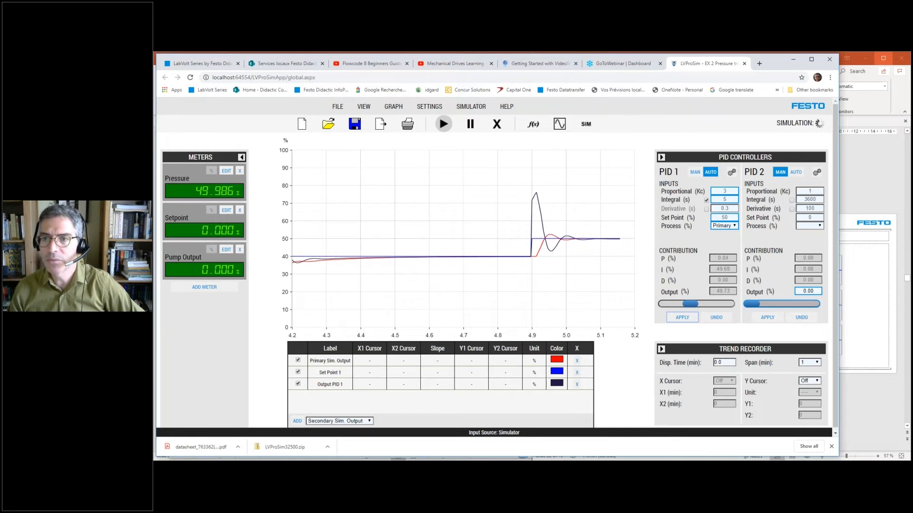
# - Set PID 1's integral time to 2.5 s and its set point to 40 %, and apply both changes
pyautogui.doubleClick(725, 200)
pyautogui.write('25')
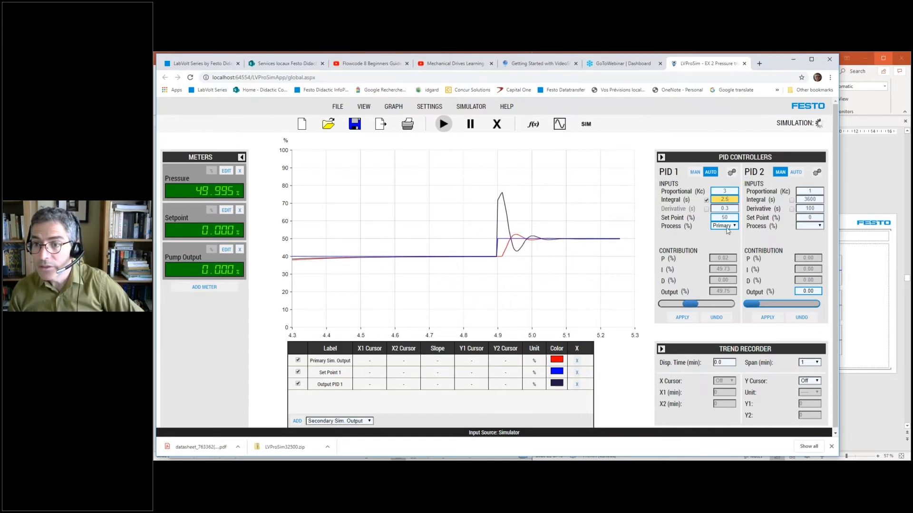
pyautogui.doubleClick(726, 218)
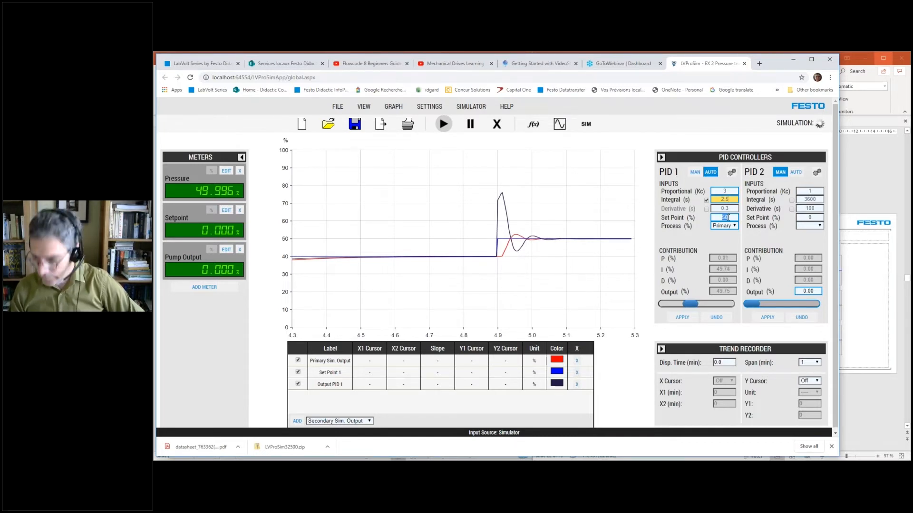
pyautogui.write('40')
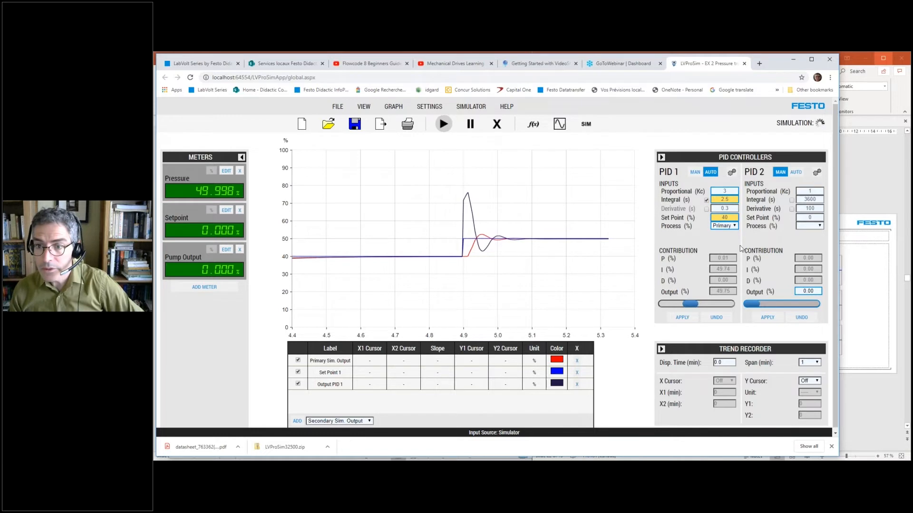
pyautogui.click(690, 317)
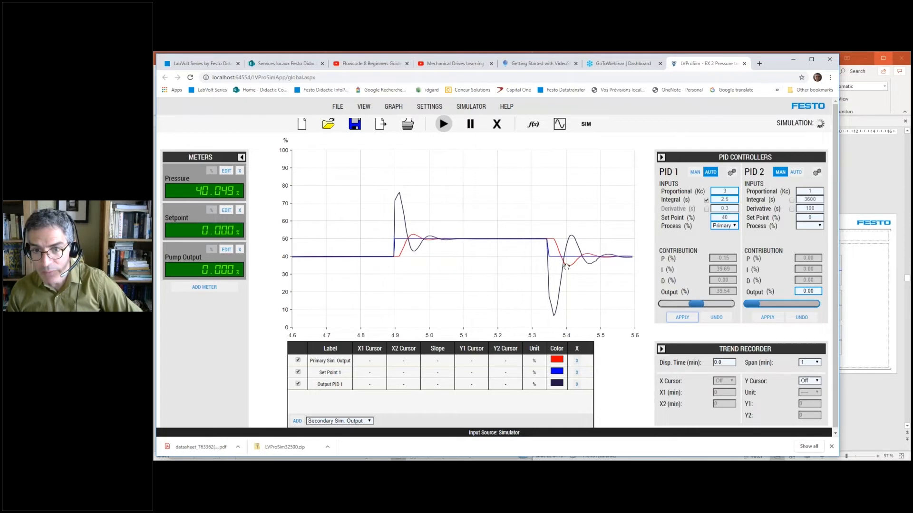
# - Apply a set point of 50 % to PID 1 to test the upward step response at 2.5 s integral time
pyautogui.doubleClick(725, 217)
pyautogui.write('50')
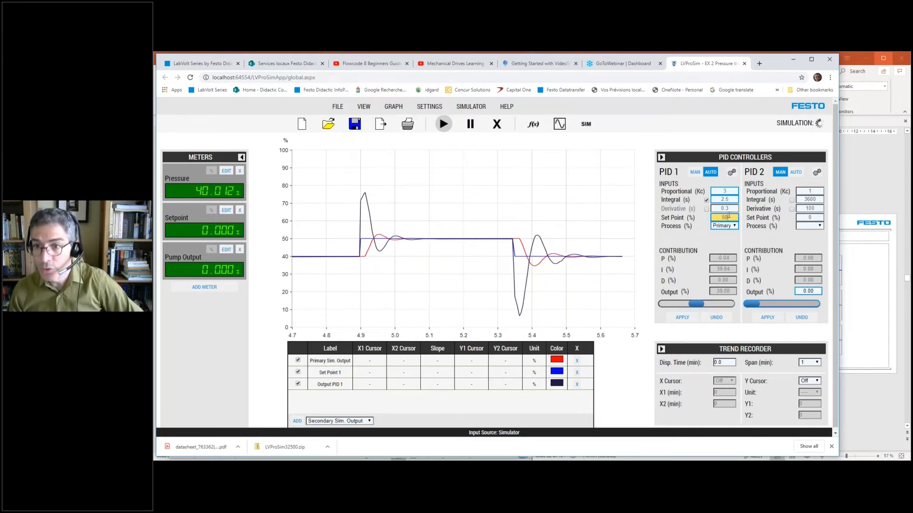
pyautogui.click(673, 318)
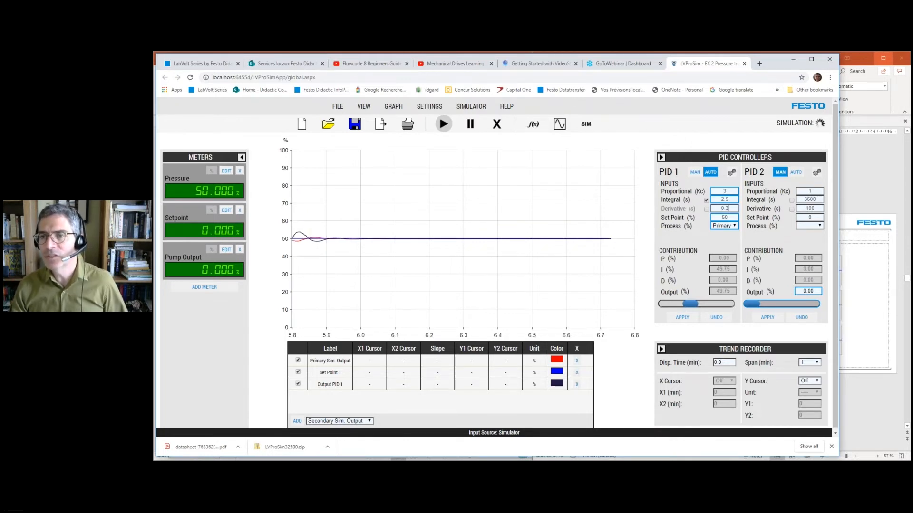
# - Enable derivative action on PID 1 and apply a set point of 40 % to test the full PID response
pyautogui.click(733, 210)
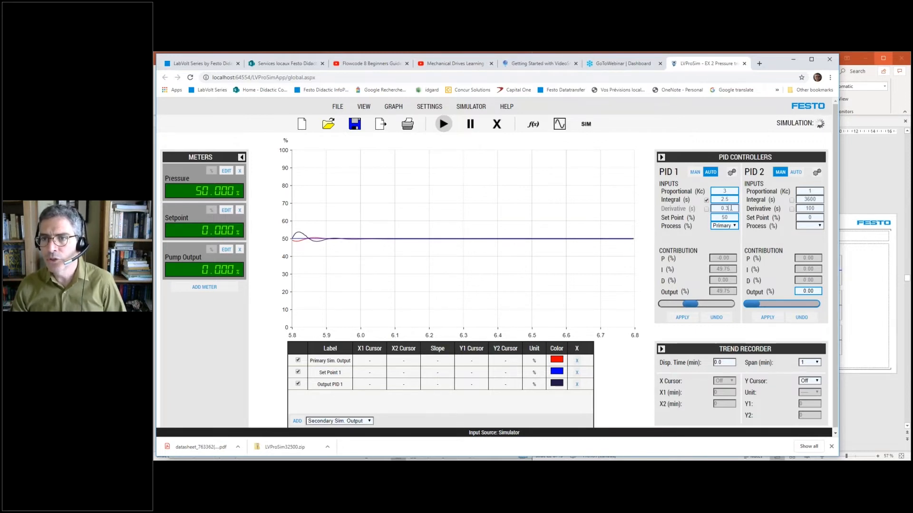
pyautogui.click(707, 209)
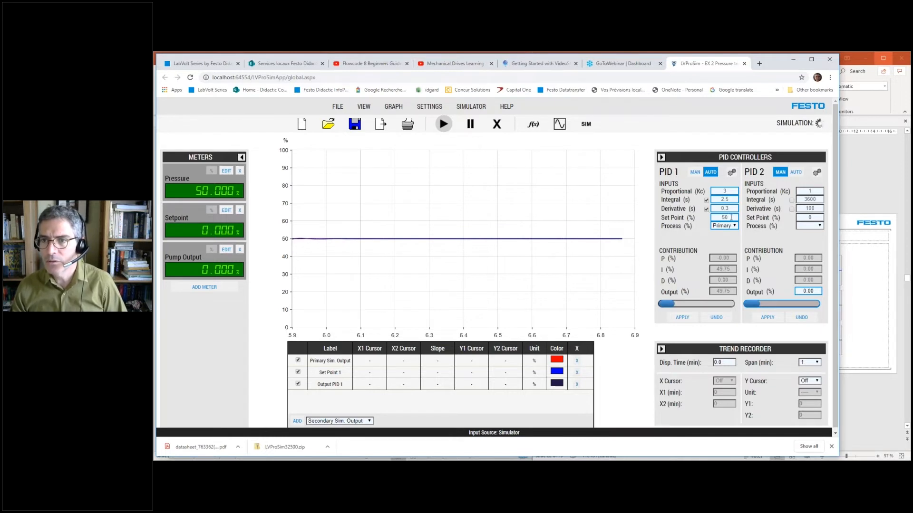
pyautogui.doubleClick(725, 218)
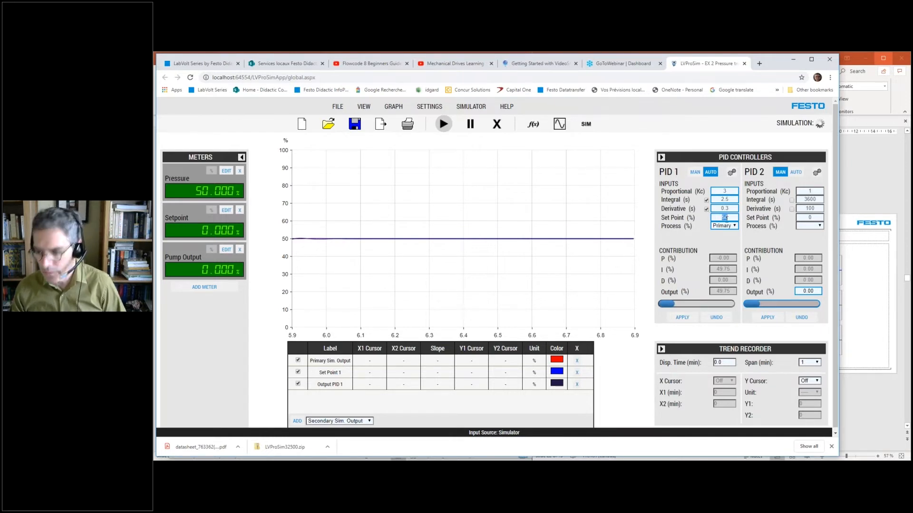
pyautogui.write('40')
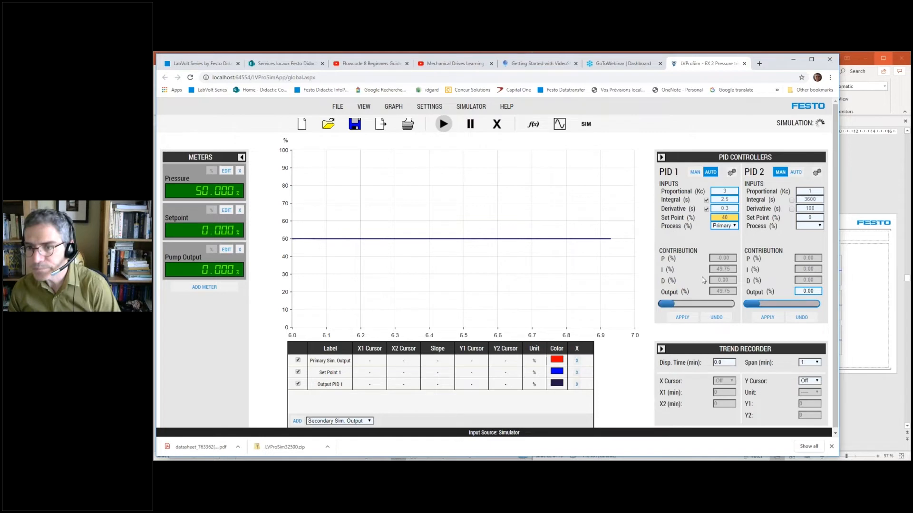
pyautogui.click(694, 319)
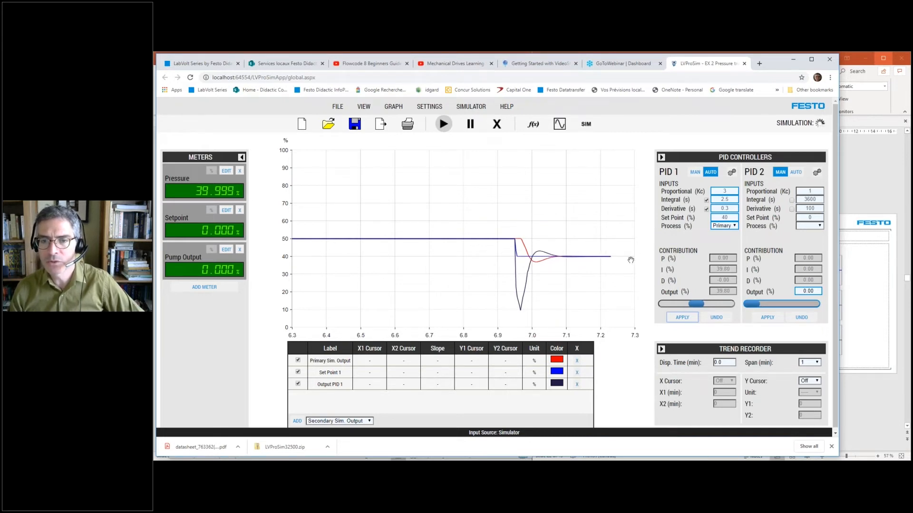
# - Set PID 1's derivative time to 0.6 s and its set point to 50 %, and apply both changes
pyautogui.doubleClick(732, 208)
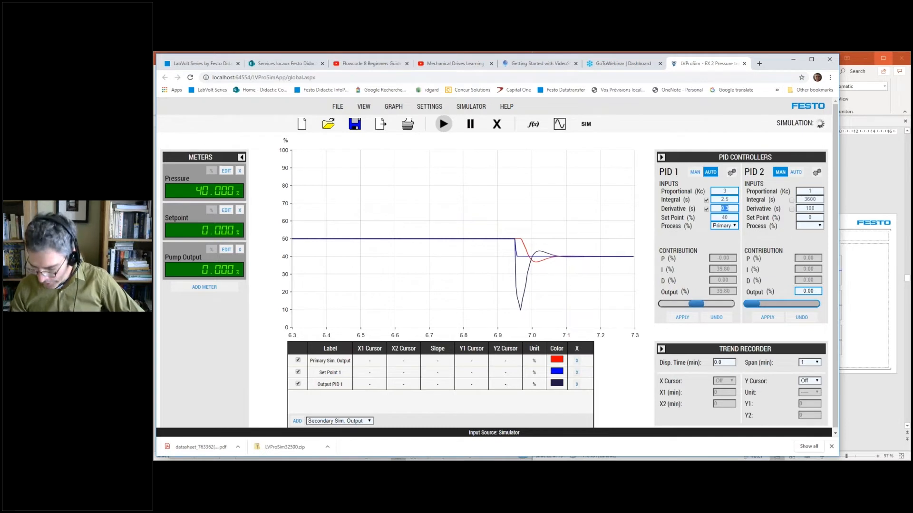
pyautogui.write('06')
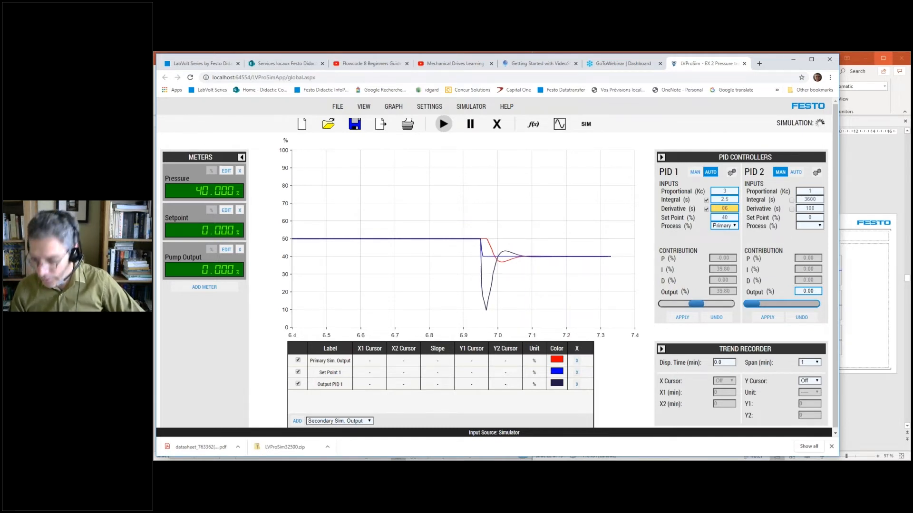
pyautogui.press('BackSpace')
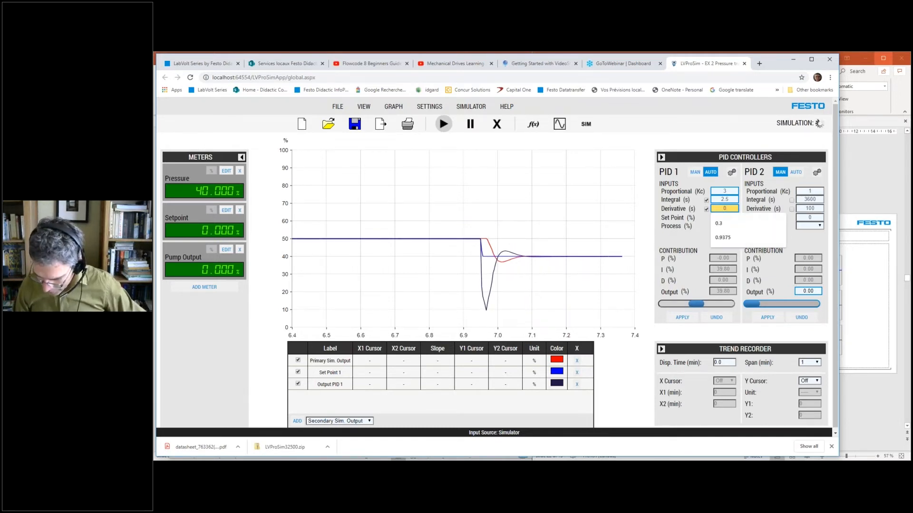
pyautogui.write('.6')
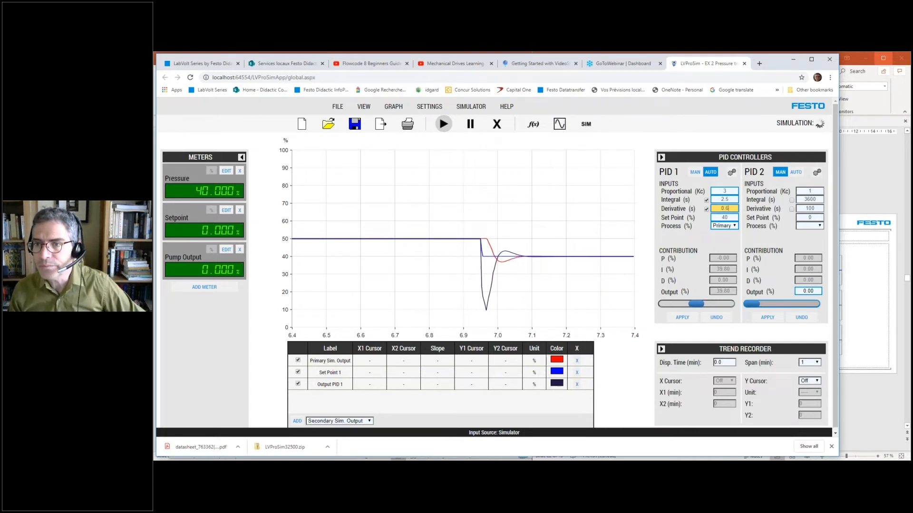
pyautogui.doubleClick(728, 217)
pyautogui.write('50')
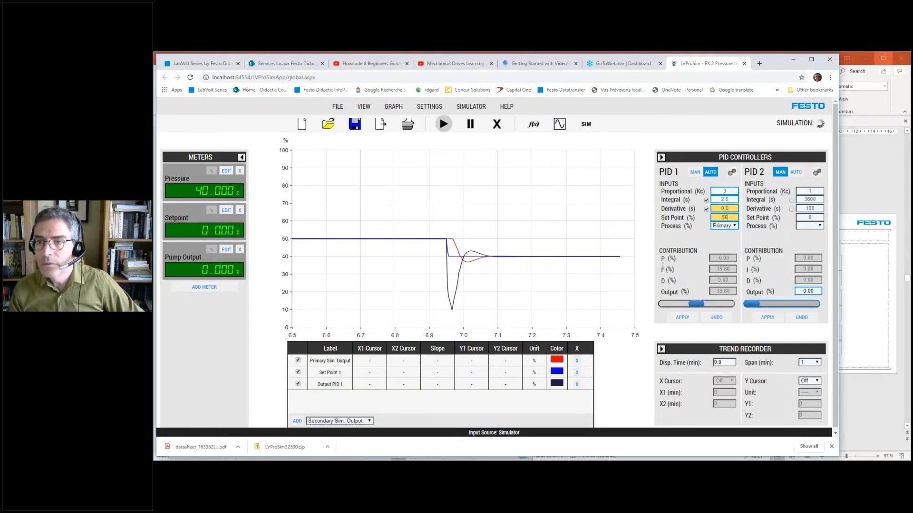
pyautogui.click(682, 317)
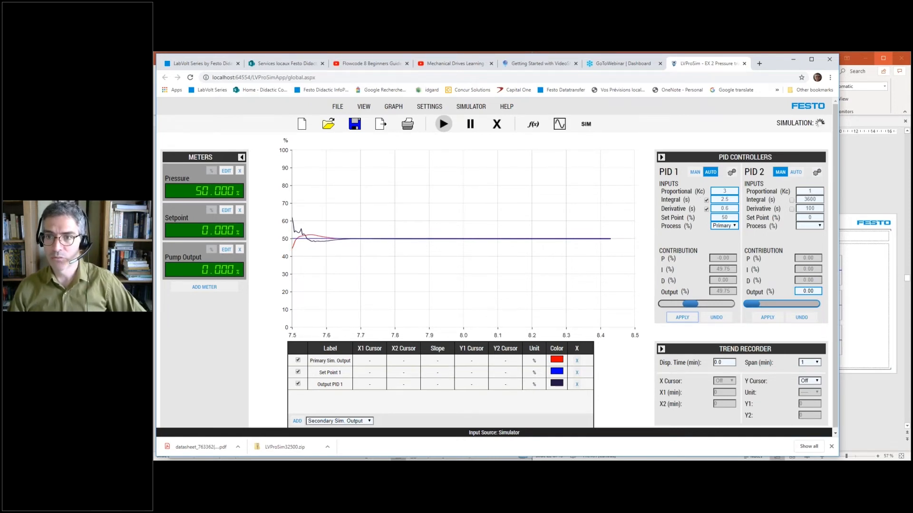
# - Set PID 1's derivative time to 0.3 s and its set point to 40 %, and apply both changes
pyautogui.click(729, 209)
pyautogui.press('BackSpace')
pyautogui.write('3')
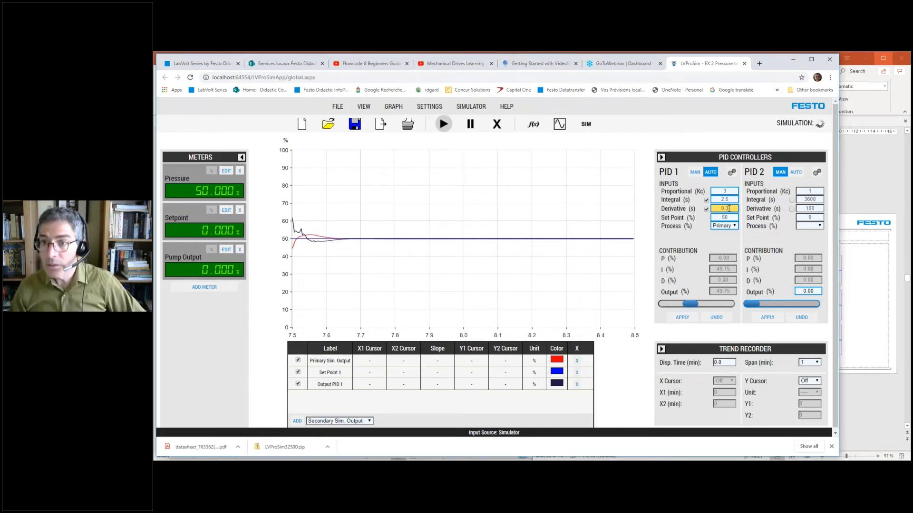
pyautogui.doubleClick(725, 217)
pyautogui.write('40')
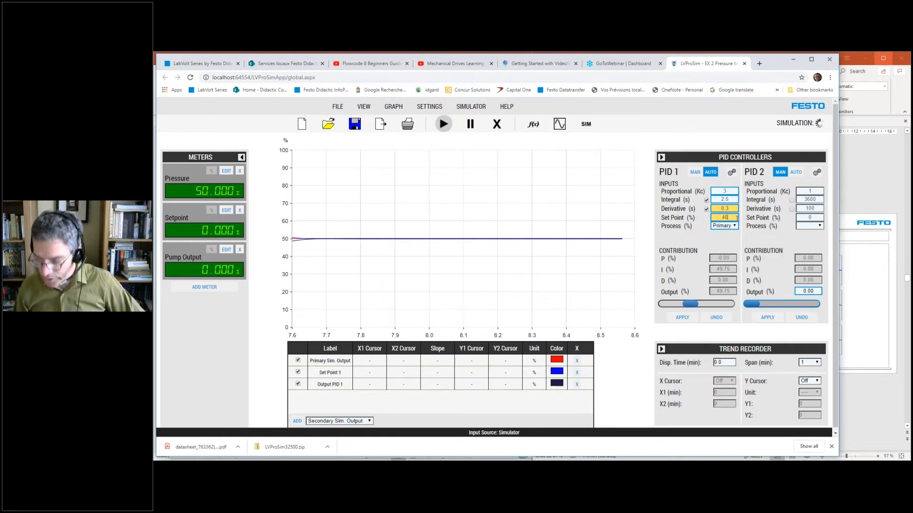
pyautogui.click(682, 318)
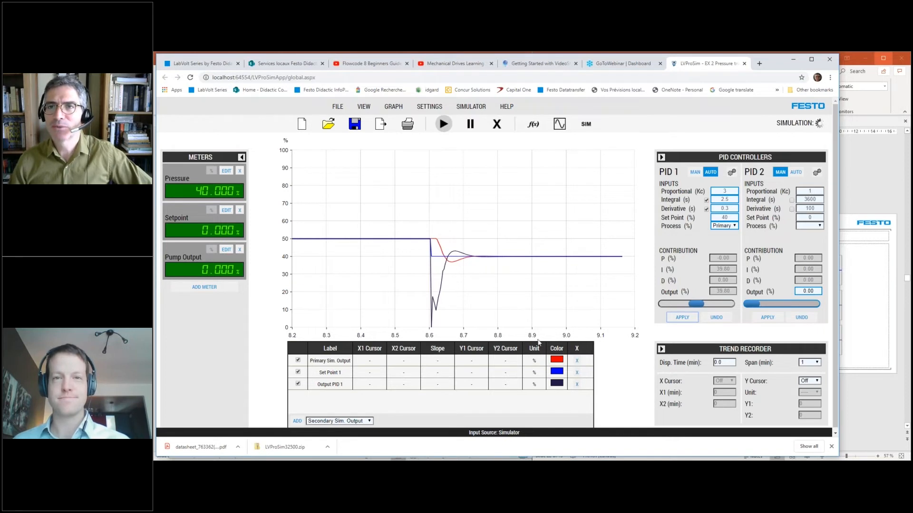
# - Switch to the PowerPoint presentation, start the slide show from the PI tuning chart slide, and advance to the Exercise 6-2 slide
pyautogui.click(849, 193)
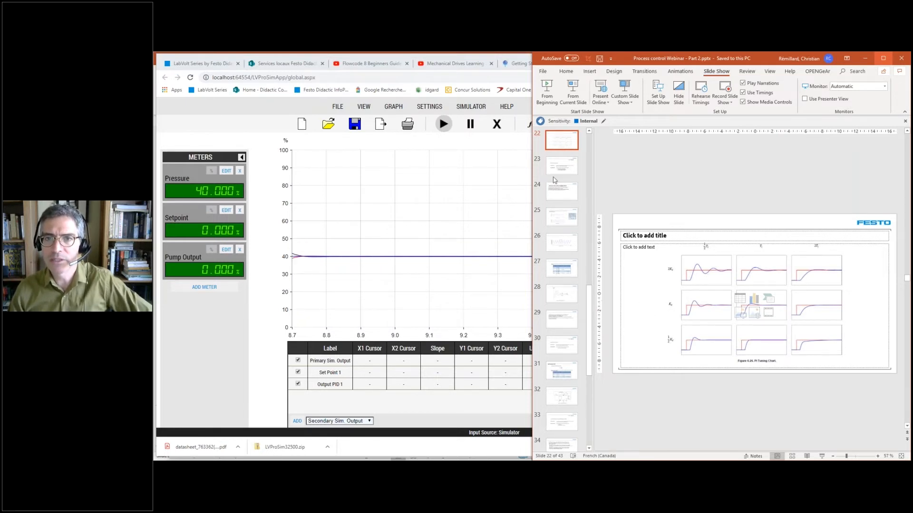
pyautogui.click(573, 87)
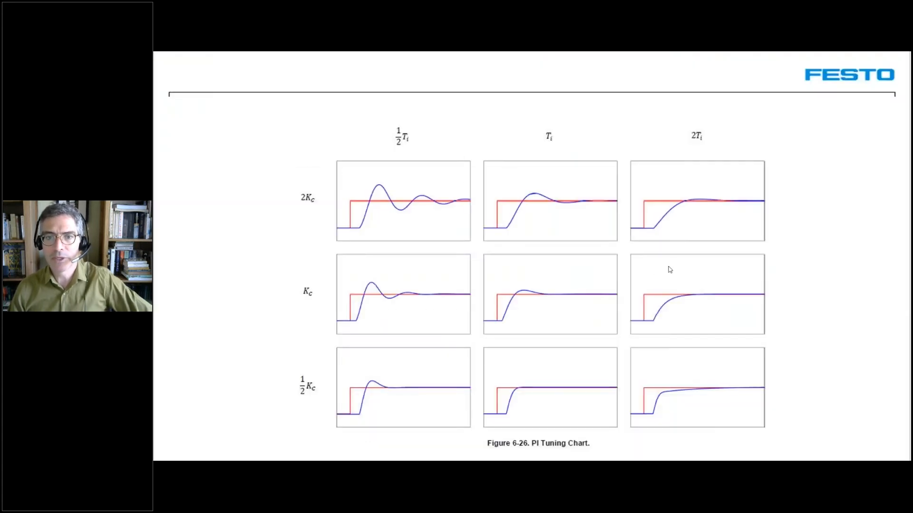
pyautogui.click(703, 249)
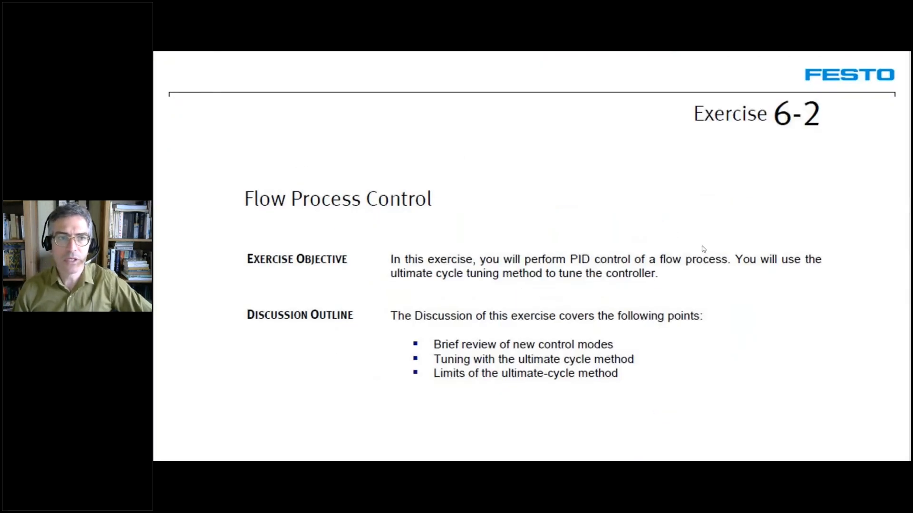
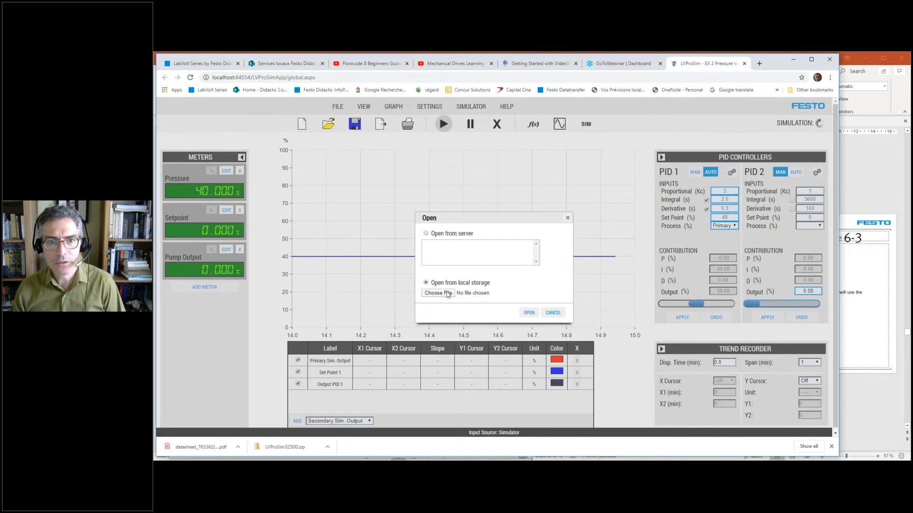
# - Try to load the EX 1 Level exercise file from local storage into the running session, closing the simulator window
pyautogui.click(437, 293)
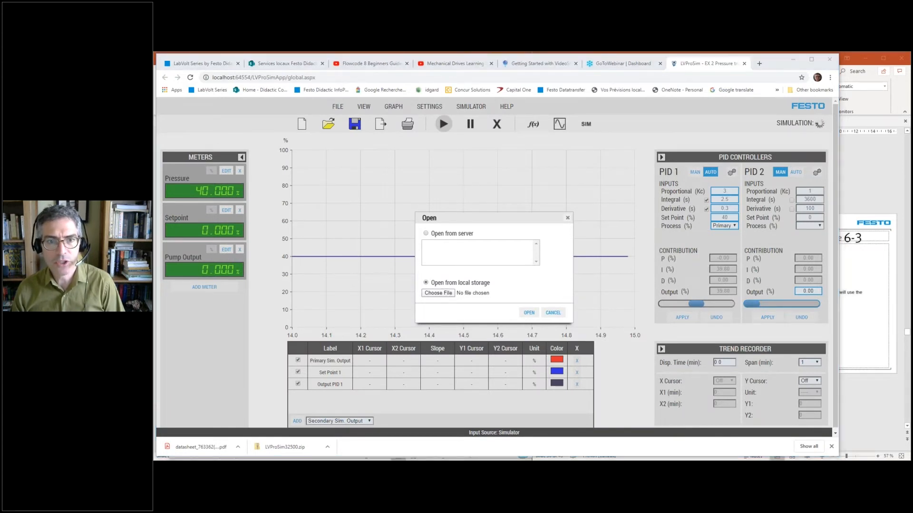
pyautogui.doubleClick(250, 109)
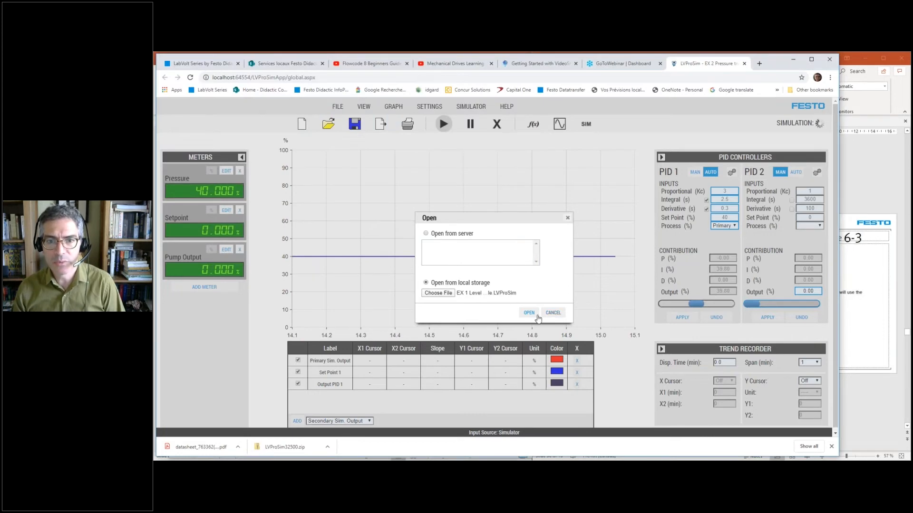
pyautogui.click(530, 314)
pyautogui.click(532, 285)
pyautogui.click(535, 286)
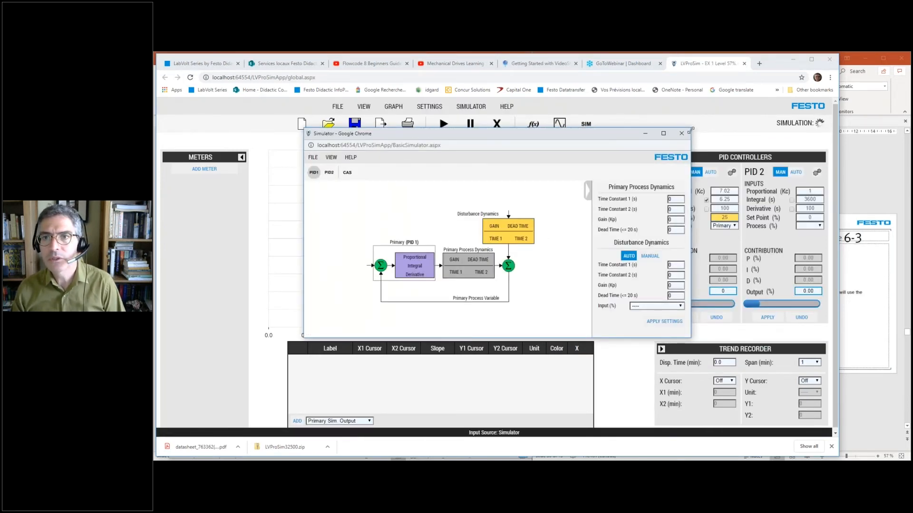
pyautogui.click(681, 133)
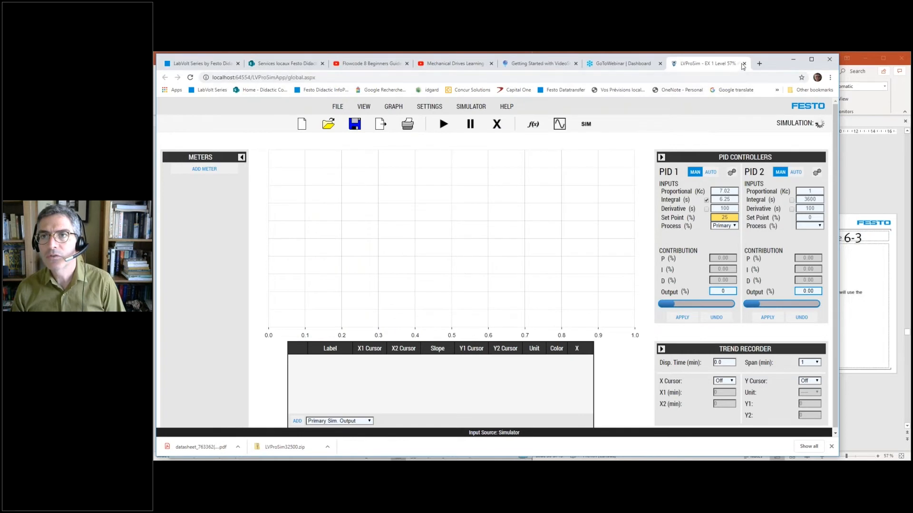
# - Close the current LVProSim session and restart it from the bookmark with Simulator as the input source, closing the simulator window
pyautogui.click(743, 65)
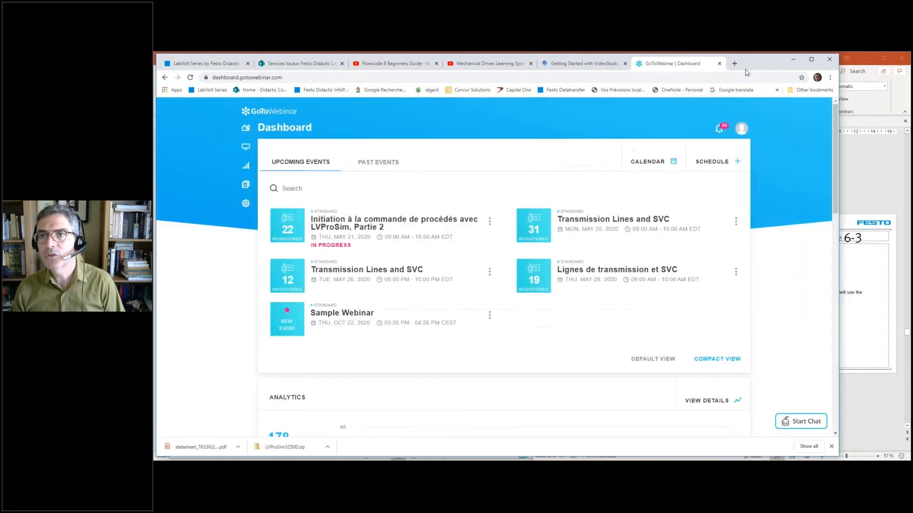
pyautogui.click(777, 90)
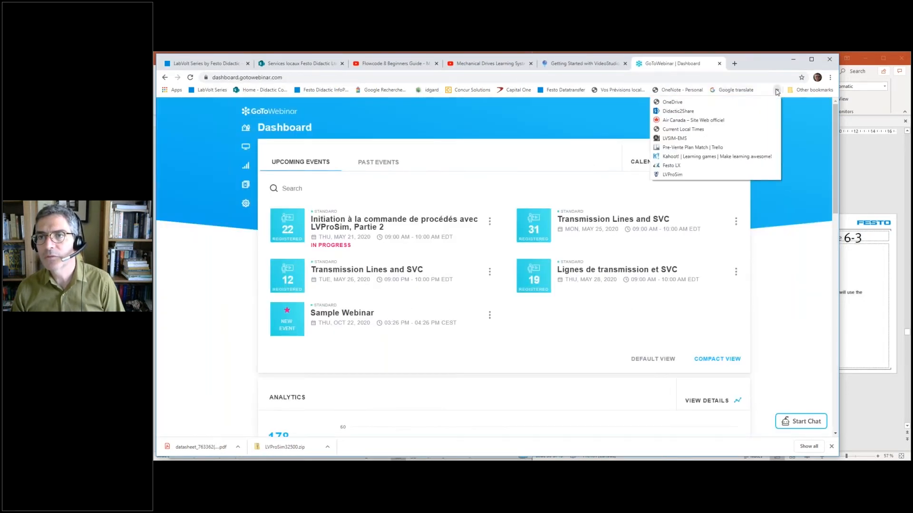
pyautogui.click(672, 175)
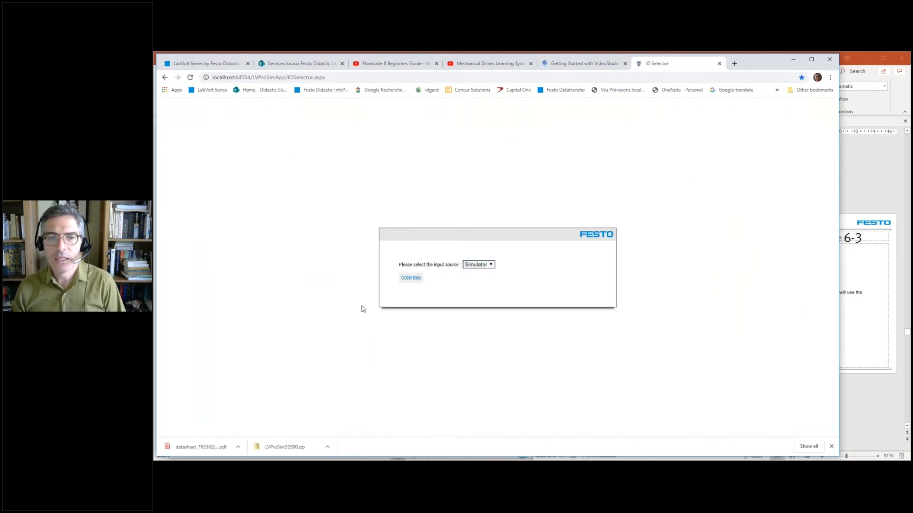
pyautogui.click(407, 280)
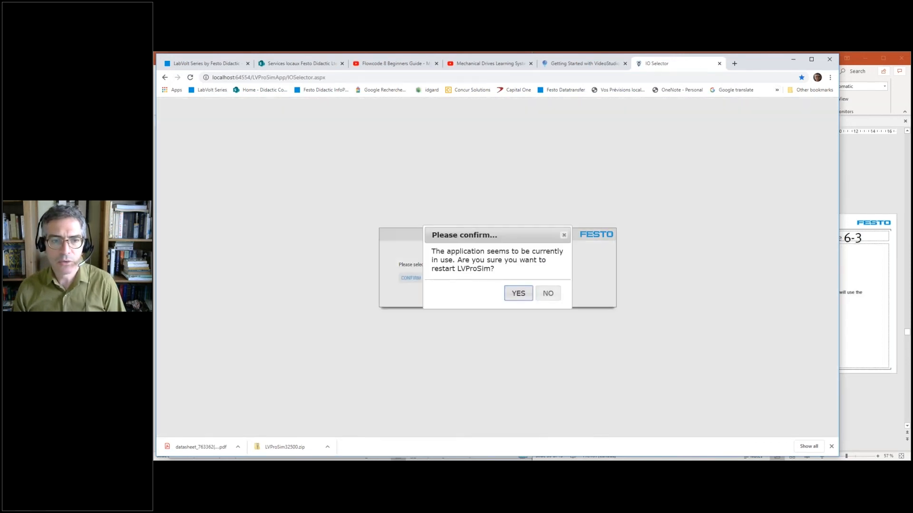
pyautogui.click(518, 293)
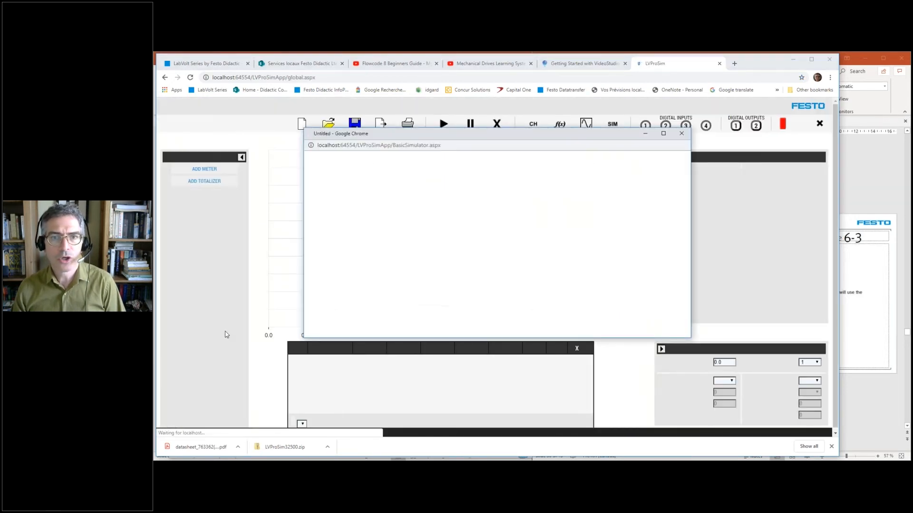
pyautogui.click(682, 134)
# - Open the exercise file "EX 1 Level 57% max Ultimate cycle.LVProSim" from local storage
pyautogui.click(329, 125)
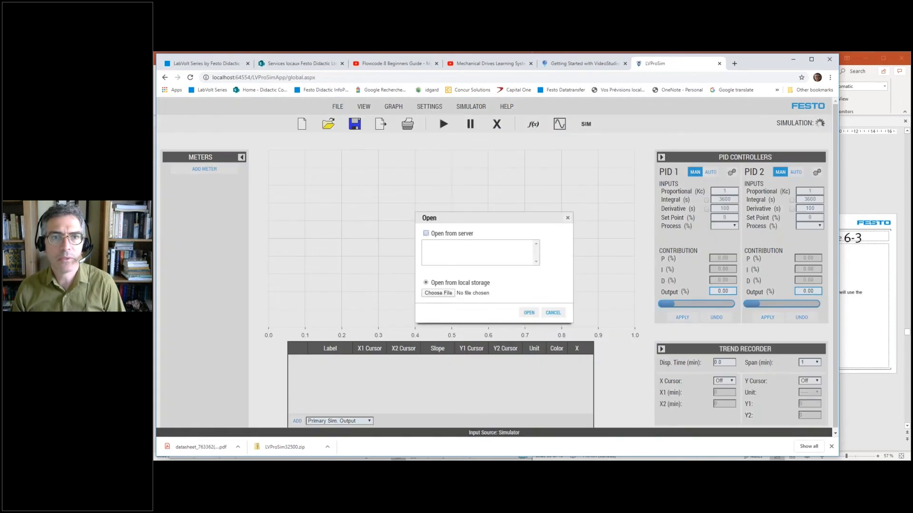
pyautogui.click(437, 293)
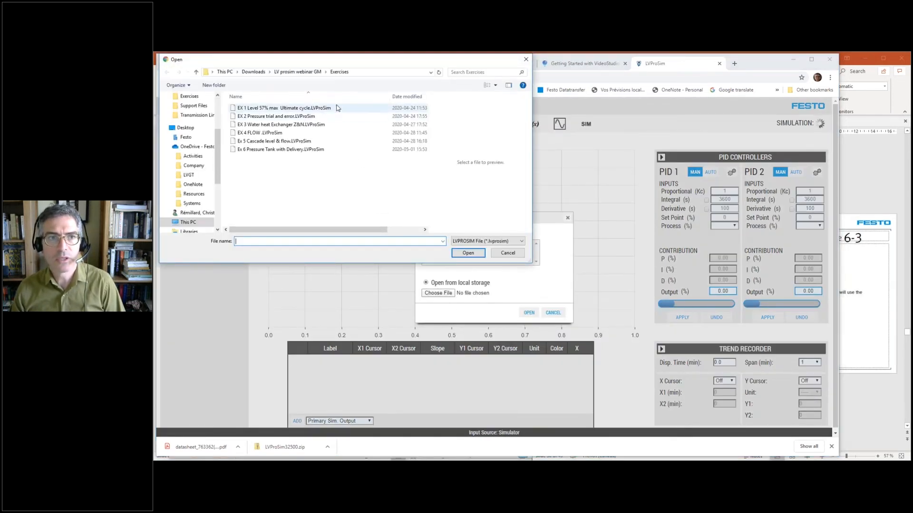
pyautogui.doubleClick(314, 109)
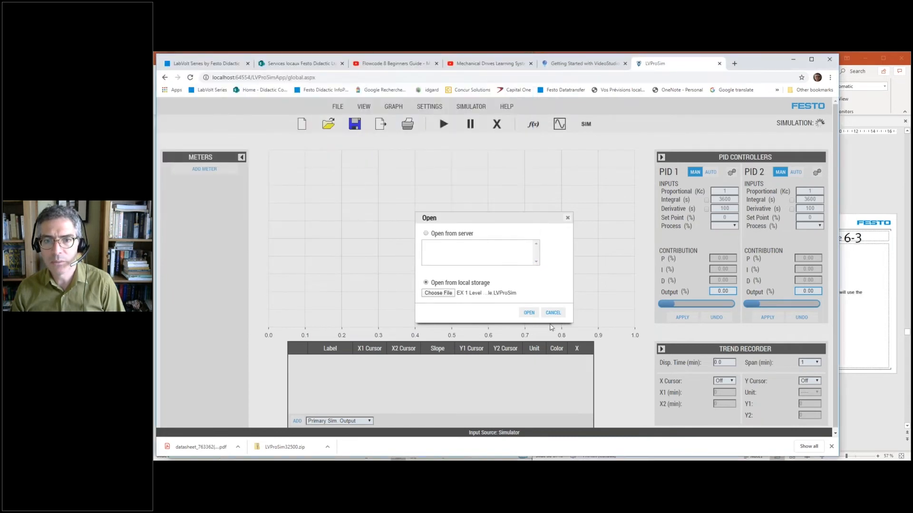
pyautogui.click(528, 313)
pyautogui.click(534, 286)
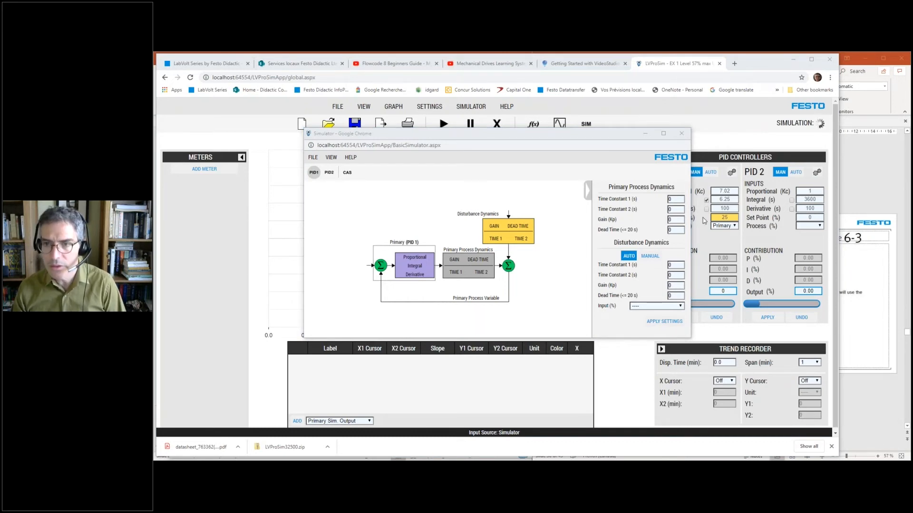
# - Set the primary process dynamics to time constant 1 of 10 s, gain 0.57 and dead time 2.3 s, apply them, and close the simulator
pyautogui.click(672, 199)
pyautogui.write('10')
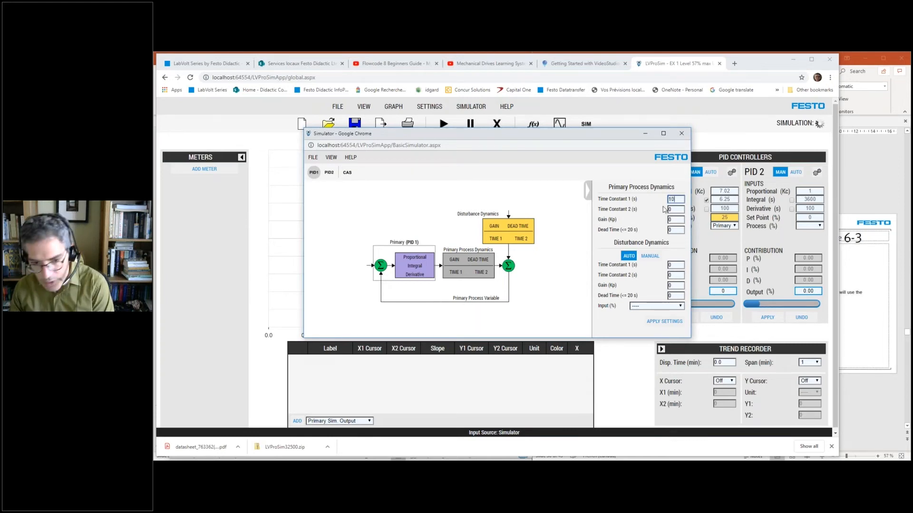
pyautogui.click(673, 219)
pyautogui.write('37')
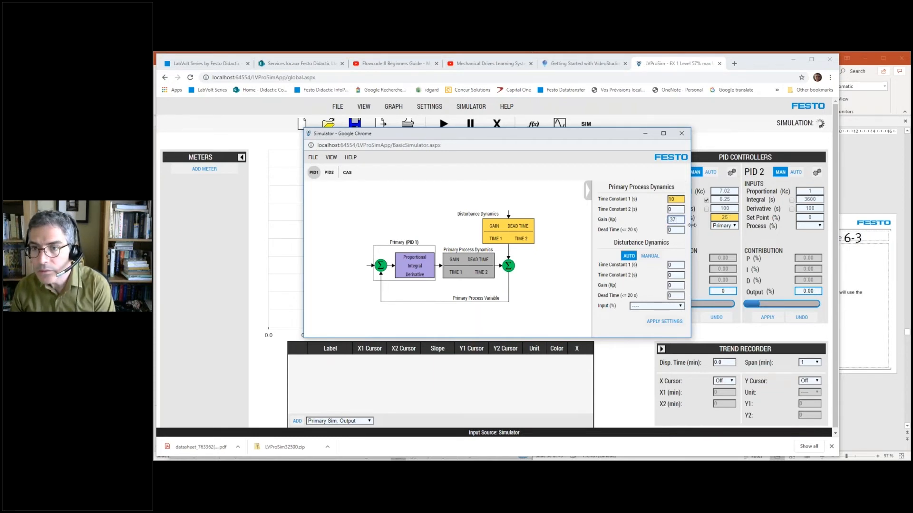
pyautogui.click(676, 228)
pyautogui.click(680, 220)
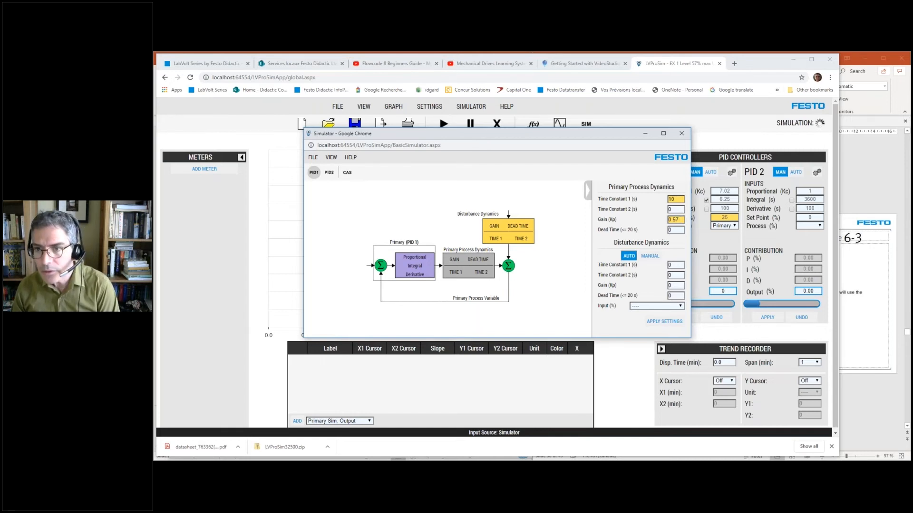
pyautogui.click(672, 230)
pyautogui.doubleClick(671, 230)
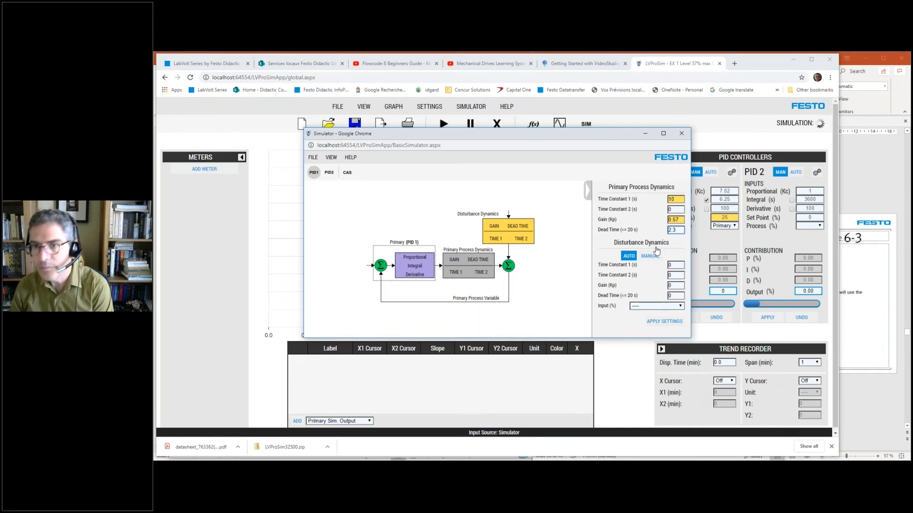
pyautogui.press('Tab')
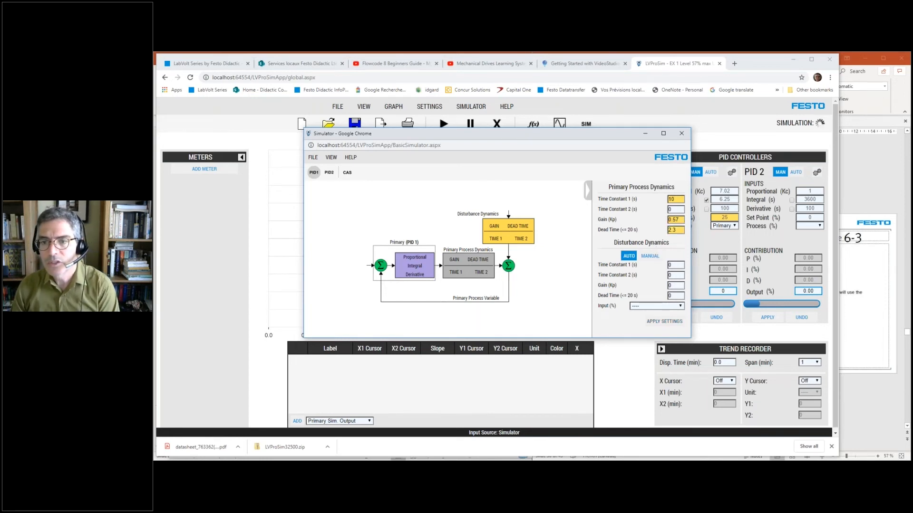
pyautogui.click(677, 323)
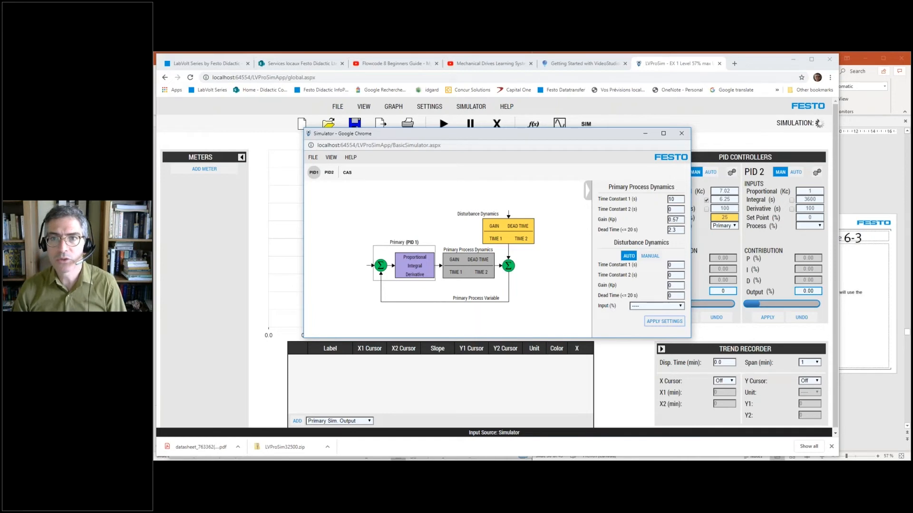
pyautogui.click(682, 133)
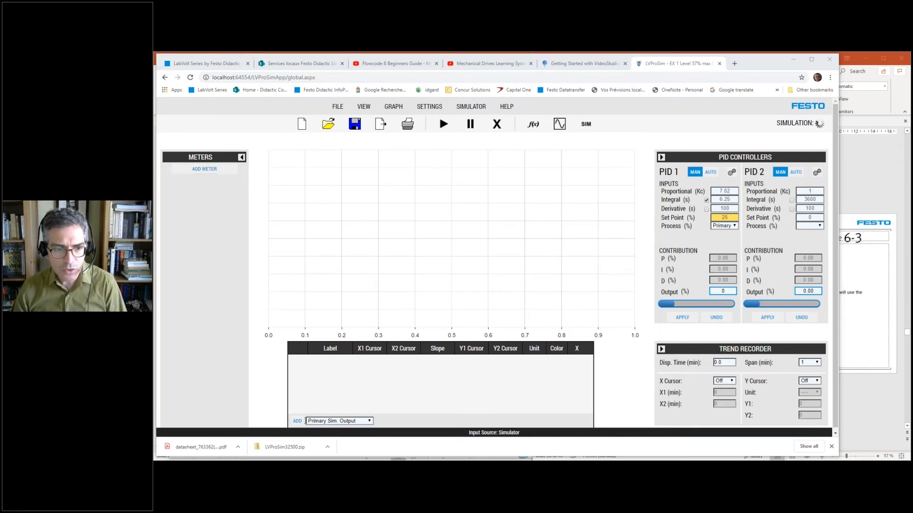
# - Add Primary Sim. Output, Set Point 1 and Output PID 1 as curves on the trend graph
pyautogui.click(297, 421)
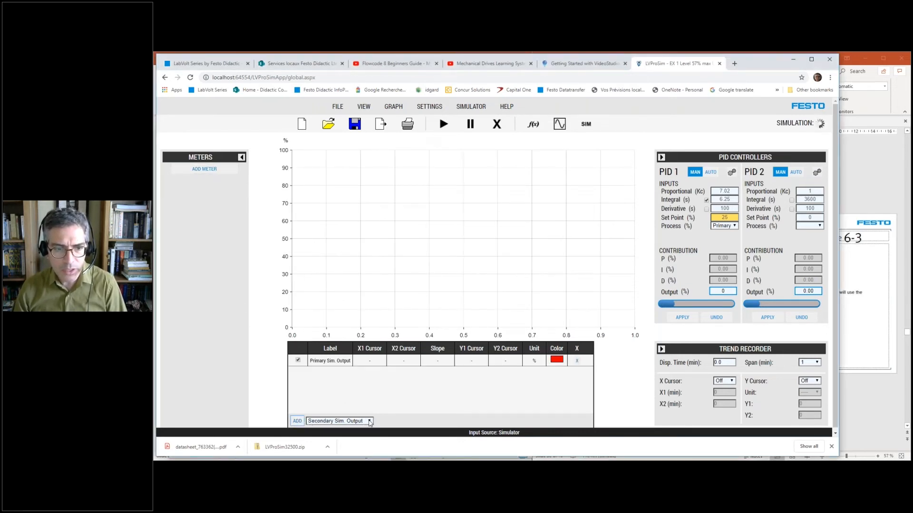
pyautogui.click(367, 422)
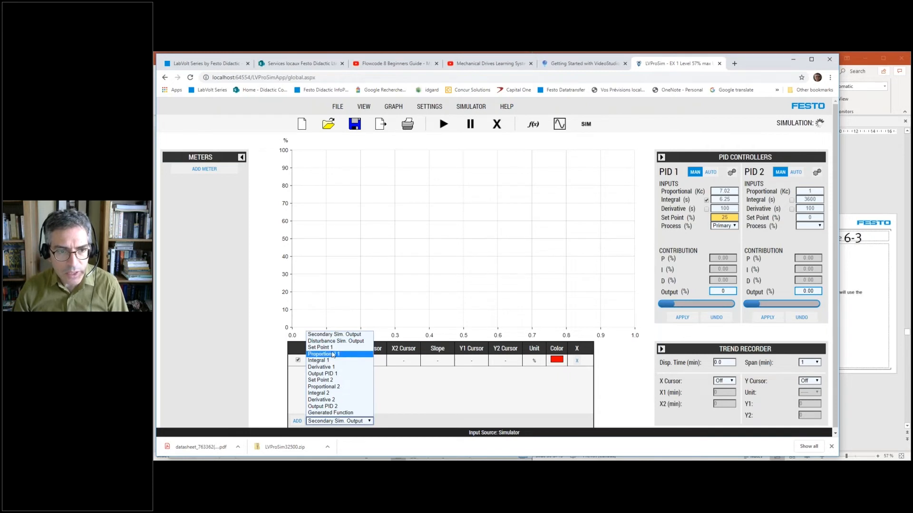
pyautogui.click(321, 347)
pyautogui.click(297, 421)
pyautogui.click(372, 422)
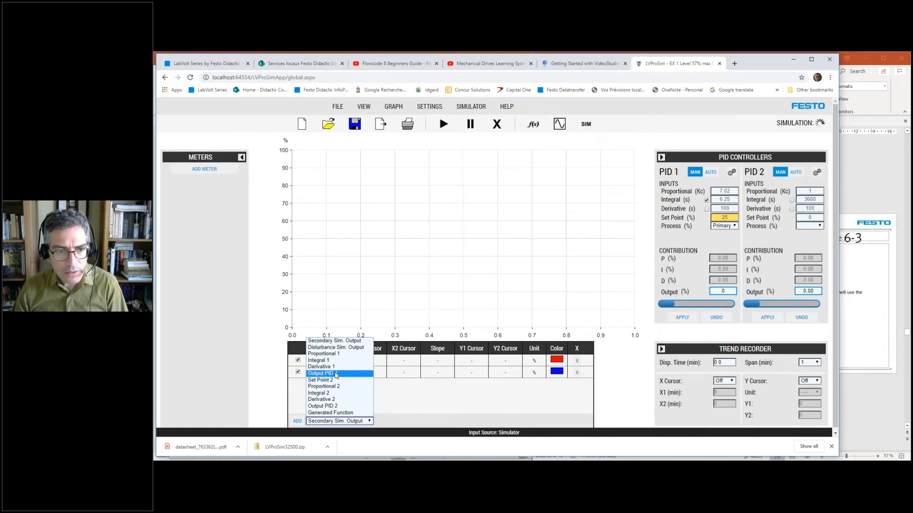
pyautogui.click(324, 373)
pyautogui.click(297, 421)
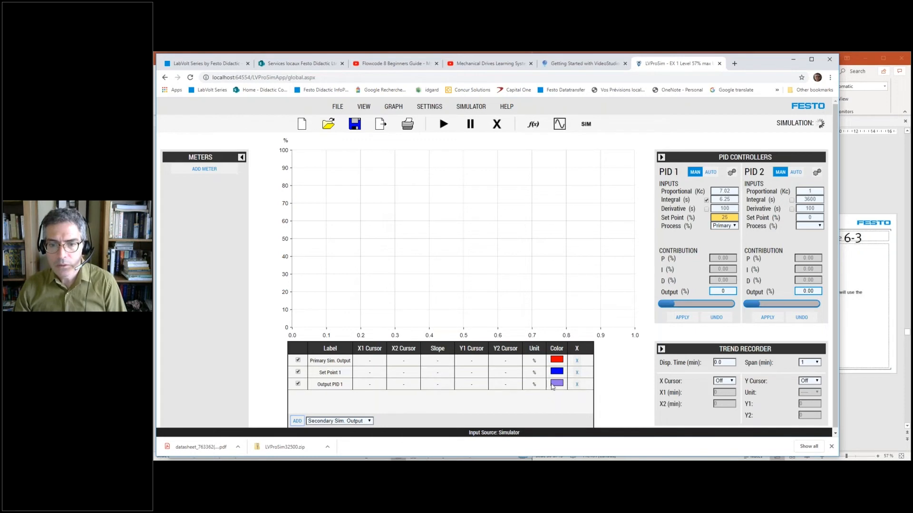
# - Change the Output PID 1 curve's color to a very dark navy
pyautogui.click(560, 384)
pyautogui.click(602, 433)
pyautogui.click(601, 379)
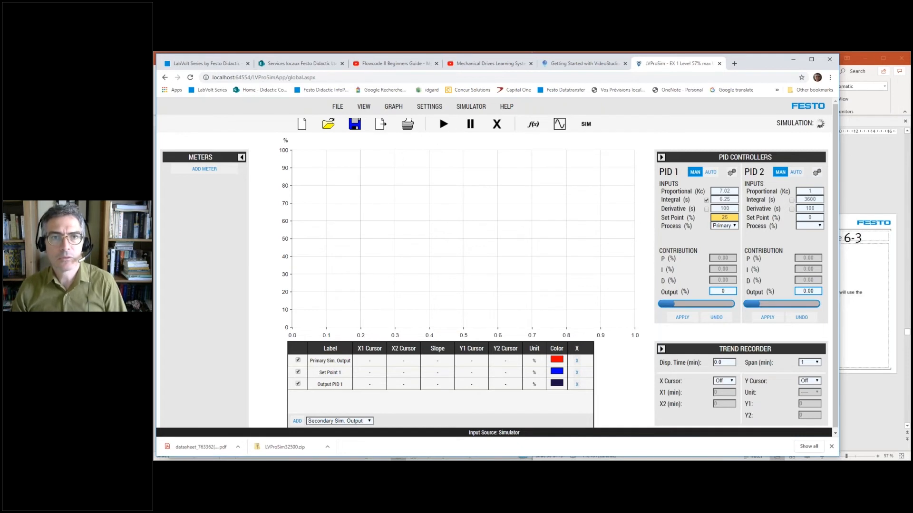
# - Start the simulation, disable PID 1's integral action, switch it to automatic mode, and apply an integral contribution of 0.00 %
pyautogui.click(443, 124)
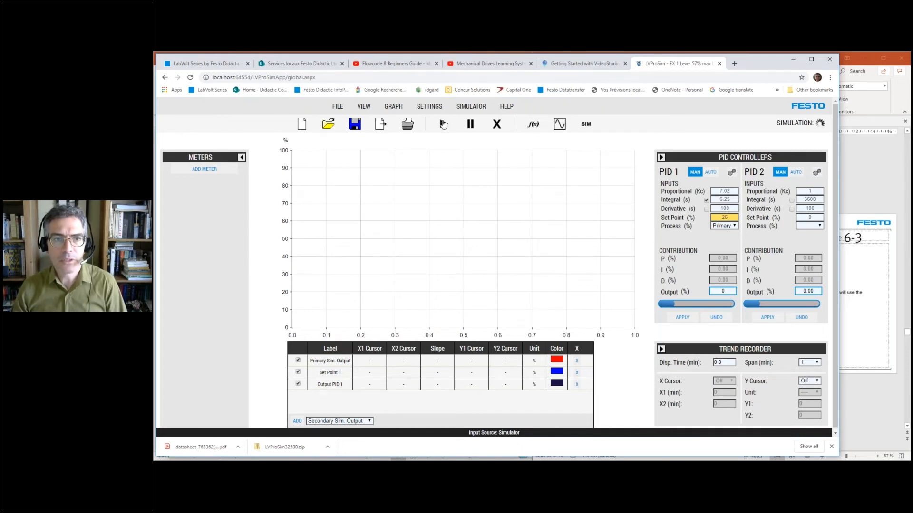
pyautogui.click(707, 200)
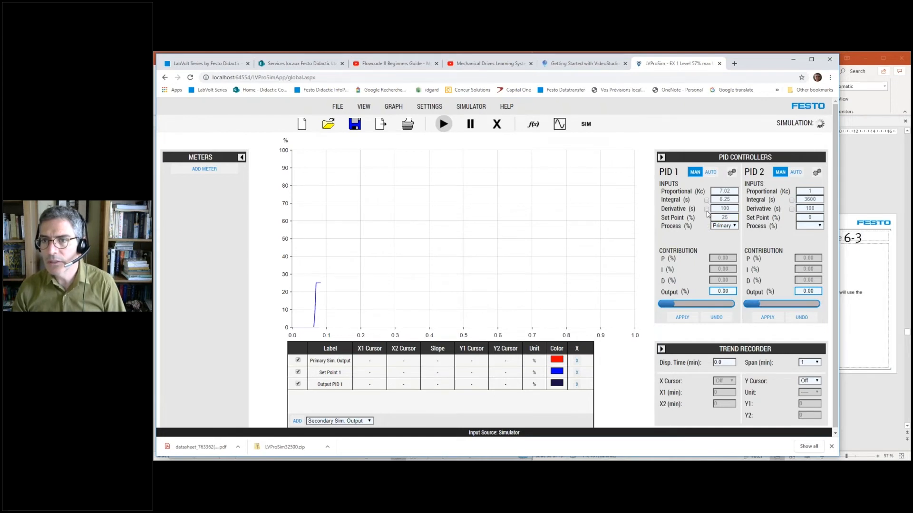
pyautogui.click(708, 173)
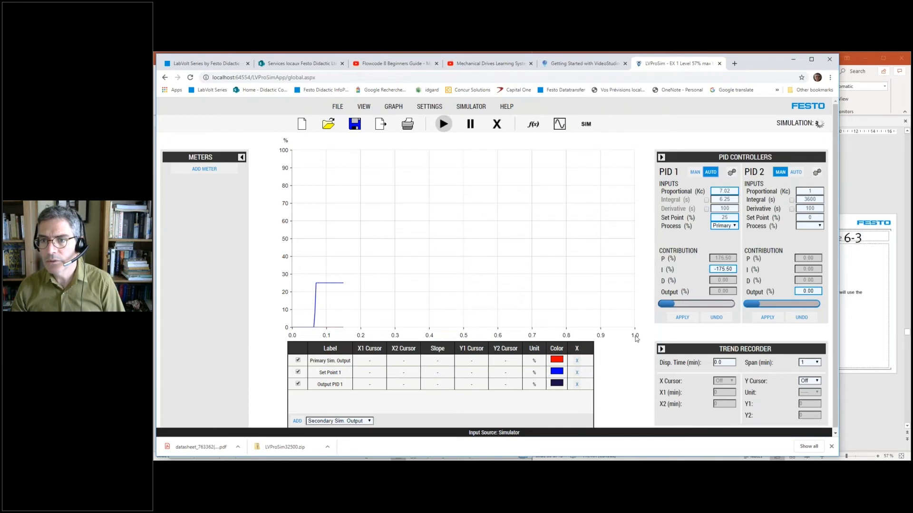
pyautogui.click(682, 317)
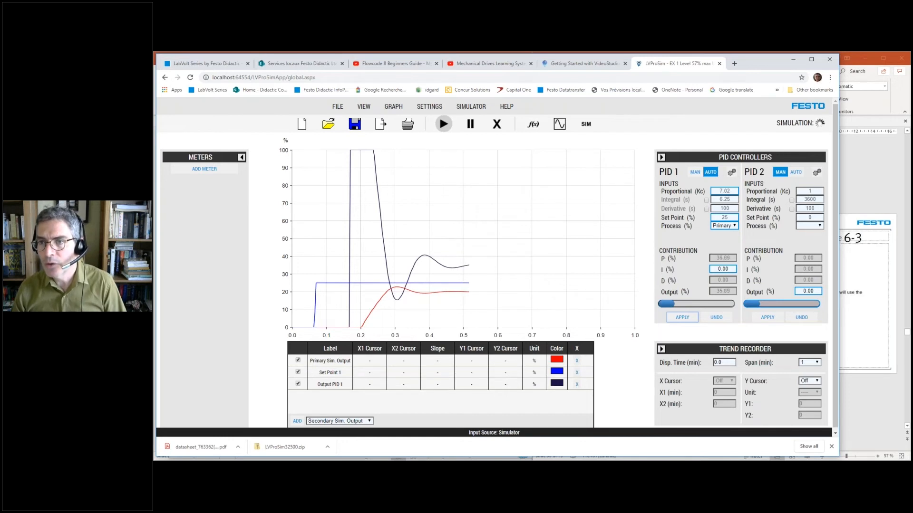
# - Set PID 1's proportional gain to 14 and its set point to 35 %, and apply both changes
pyautogui.moveTo(734, 190); pyautogui.dragTo(719, 191)
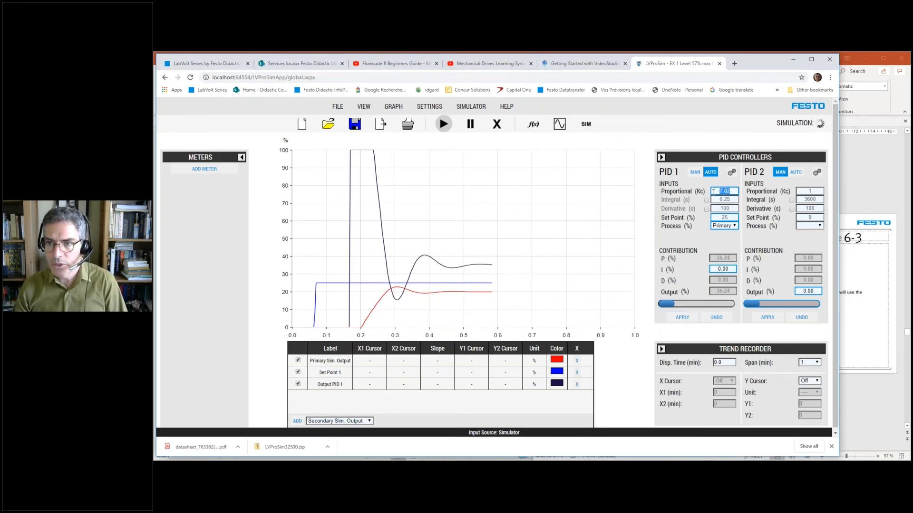
pyautogui.write('4')
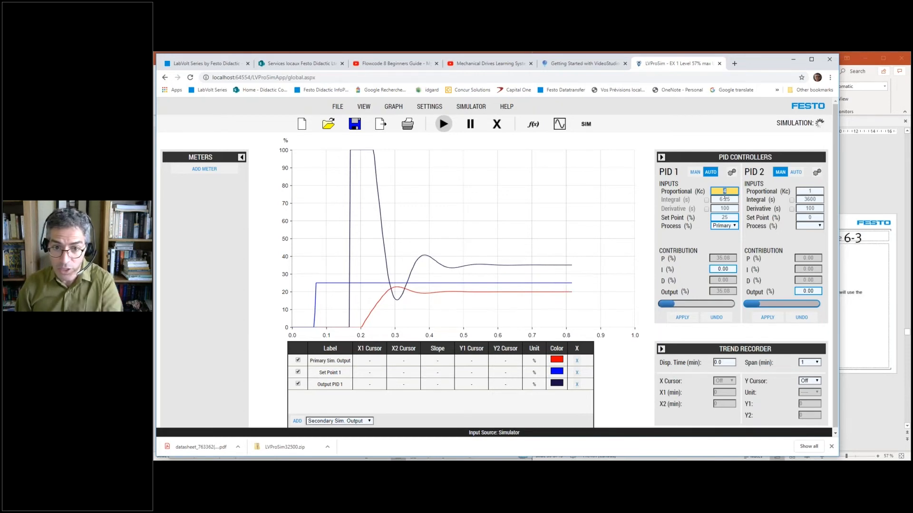
pyautogui.write('4')
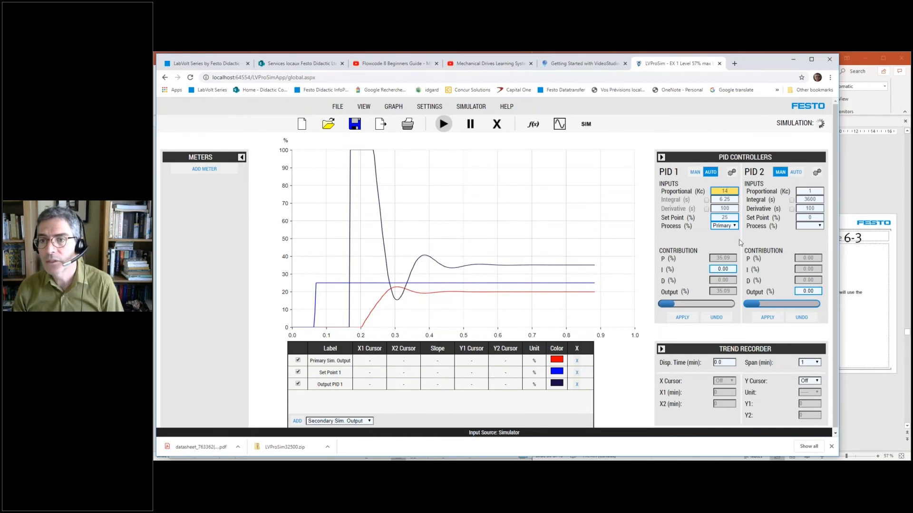
pyautogui.doubleClick(728, 217)
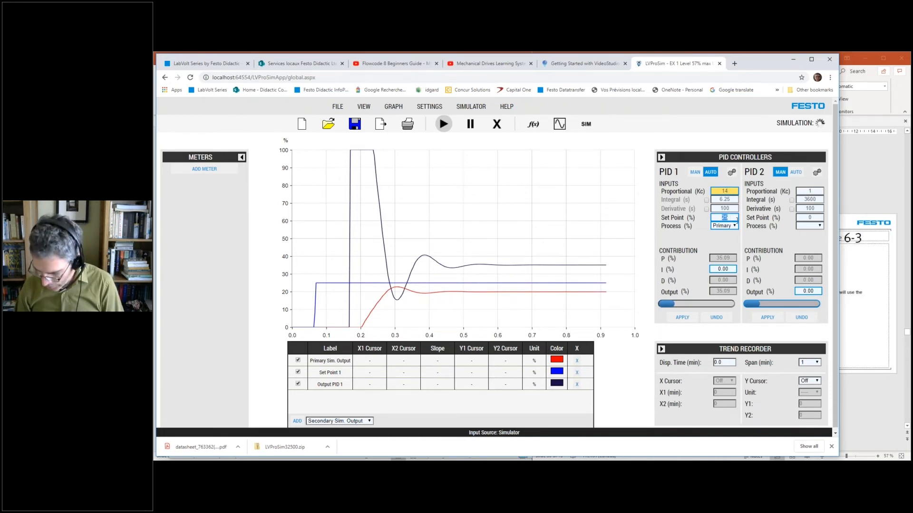
pyautogui.write('35')
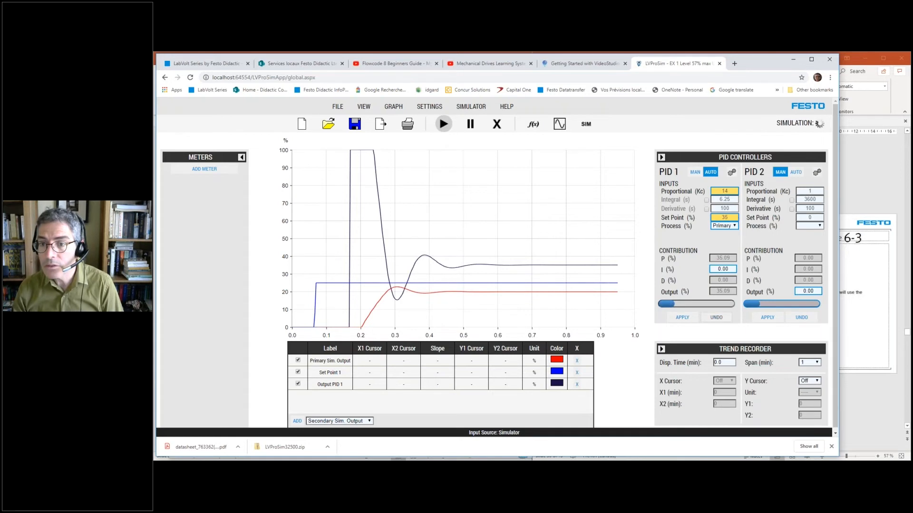
pyautogui.click(682, 317)
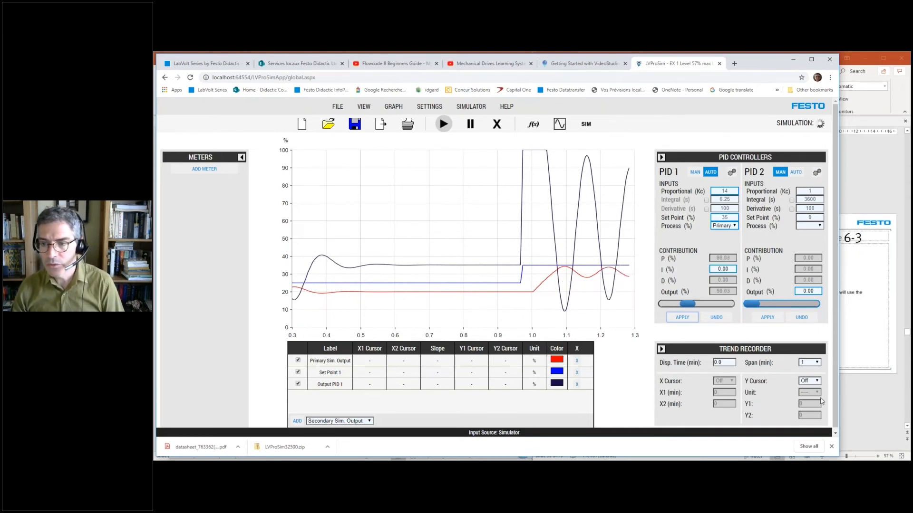
# - Turn on the Y cursors and align them with the upper and lower limits of the Primary Sim. Output oscillation, at about 34 % and 28 %
pyautogui.click(815, 382)
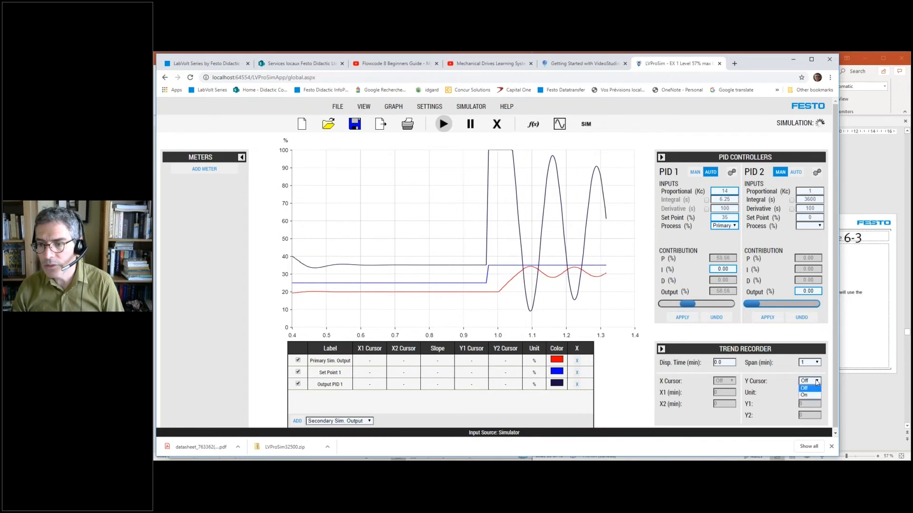
pyautogui.click(813, 395)
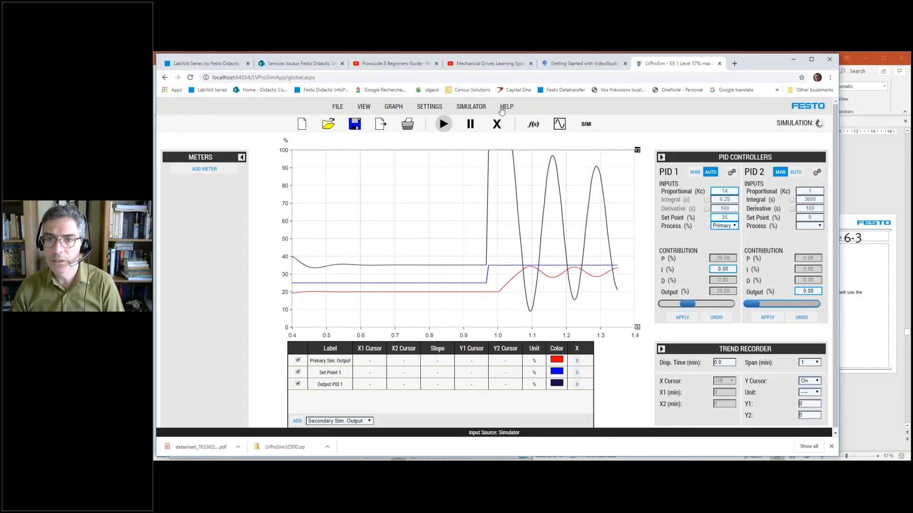
pyautogui.moveTo(636, 153)
pyautogui.mouseDown()
pyautogui.moveTo(642, 233)
pyautogui.moveTo(658, 269)
pyautogui.mouseUp()
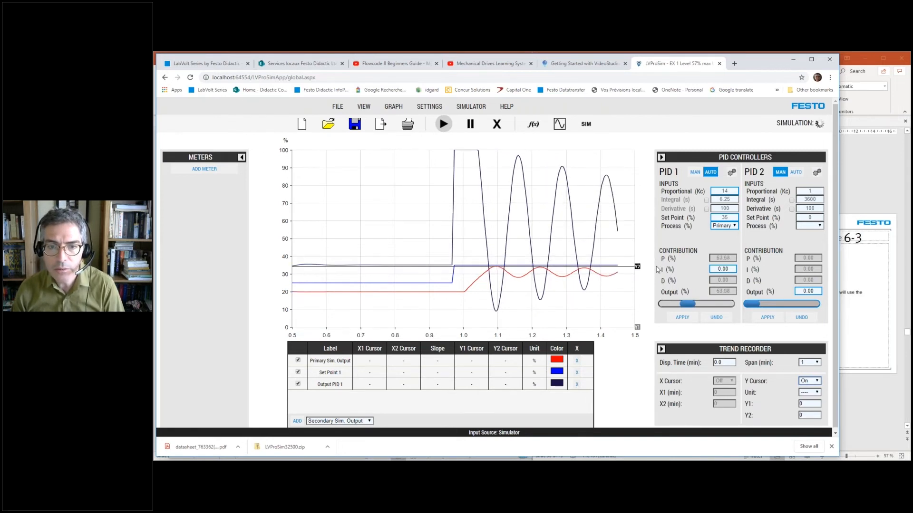
pyautogui.moveTo(637, 332); pyautogui.dragTo(646, 279)
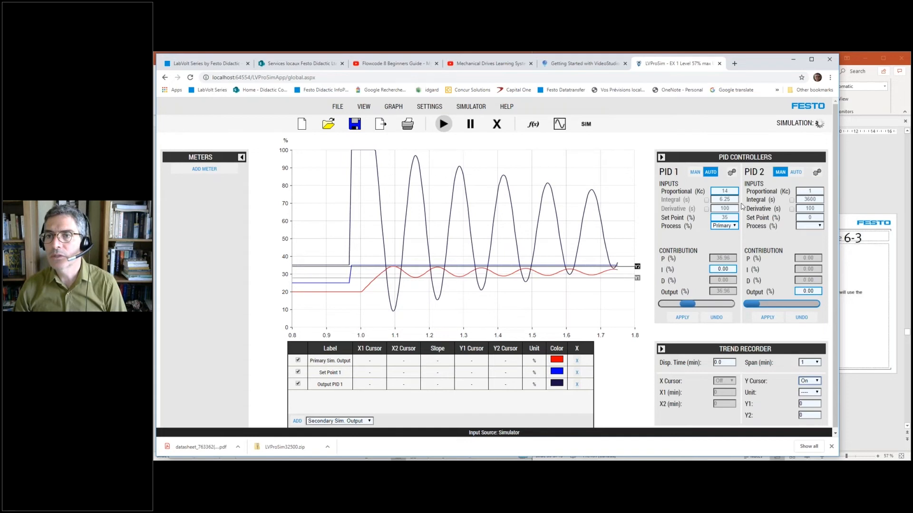
# - Set PID 1's proportional gain to 15 and its set point to 25 %, applying each change
pyautogui.doubleClick(723, 191)
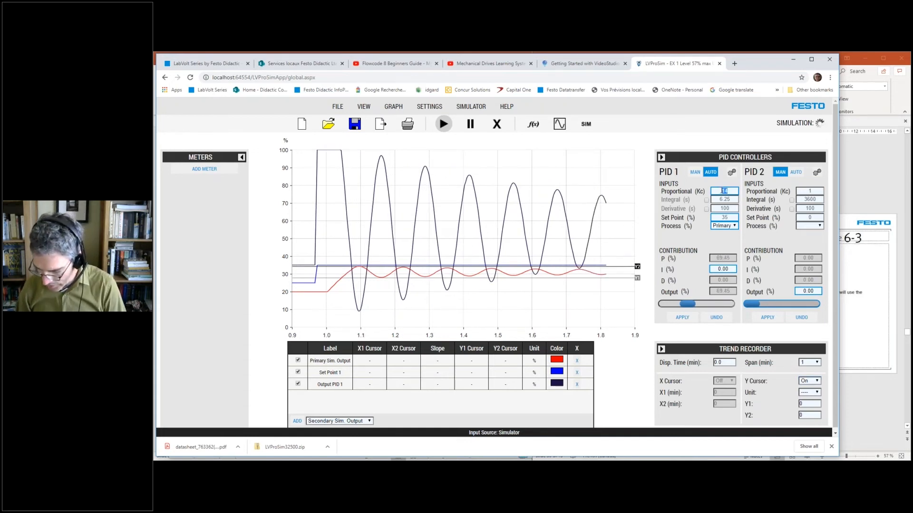
pyautogui.write('15')
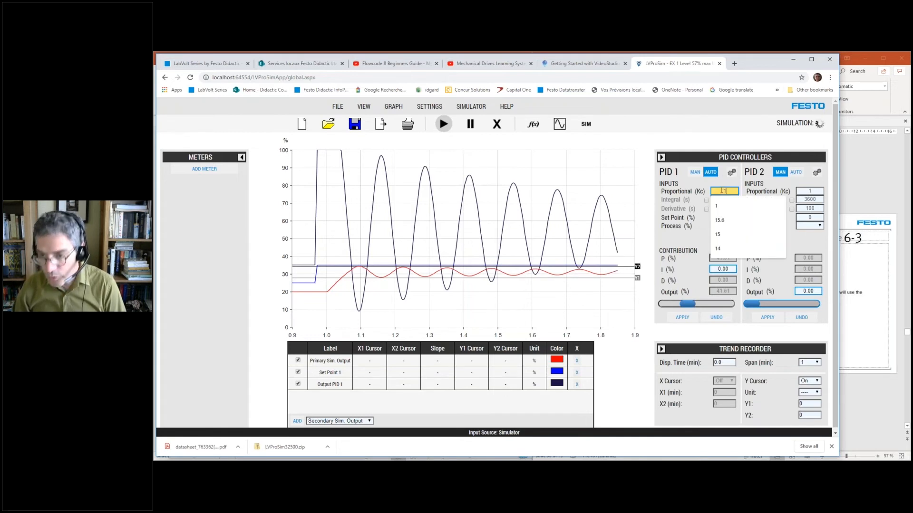
pyautogui.click(705, 242)
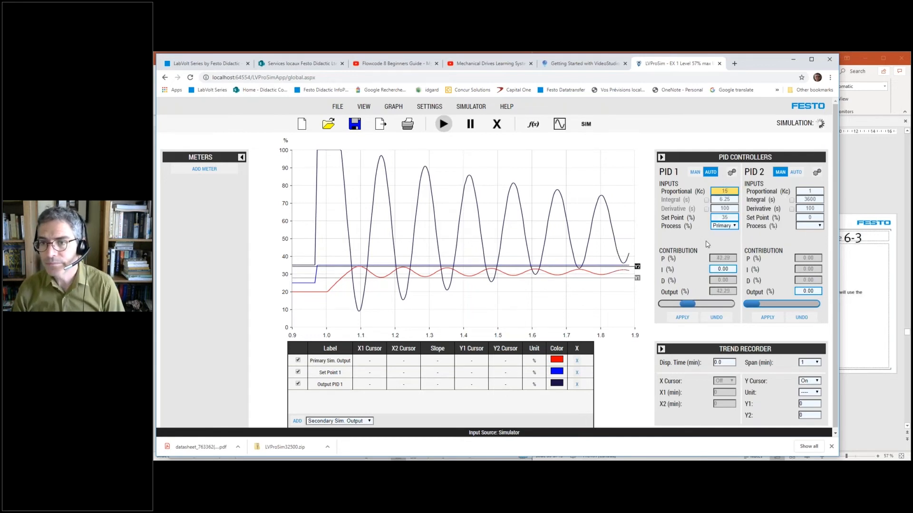
pyautogui.click(682, 317)
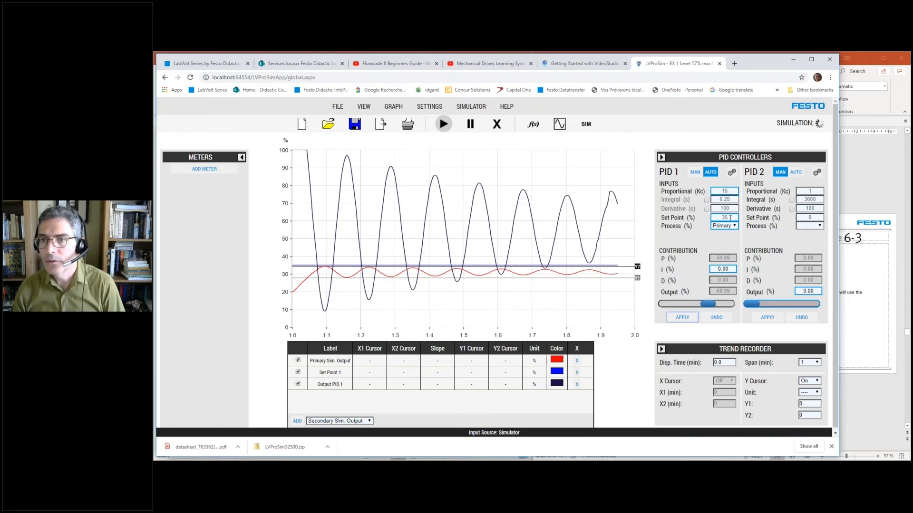
pyautogui.doubleClick(731, 217)
pyautogui.write('25')
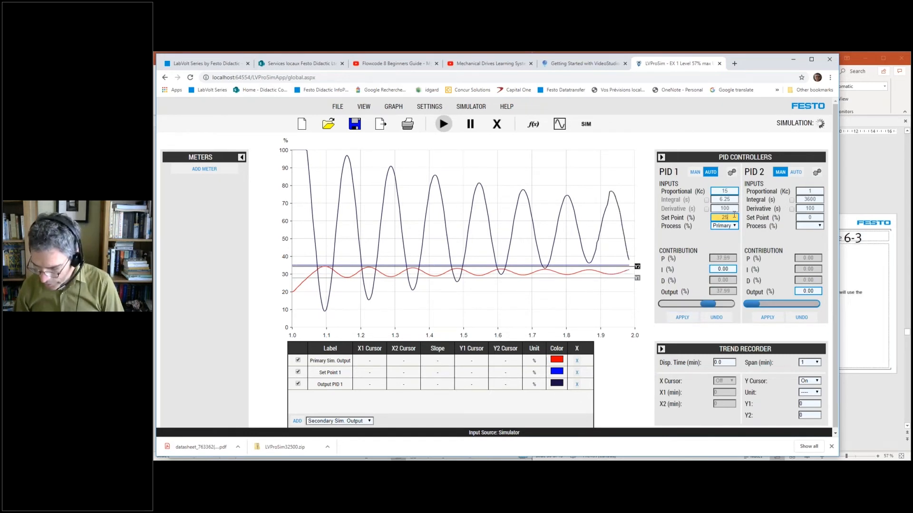
pyautogui.click(689, 317)
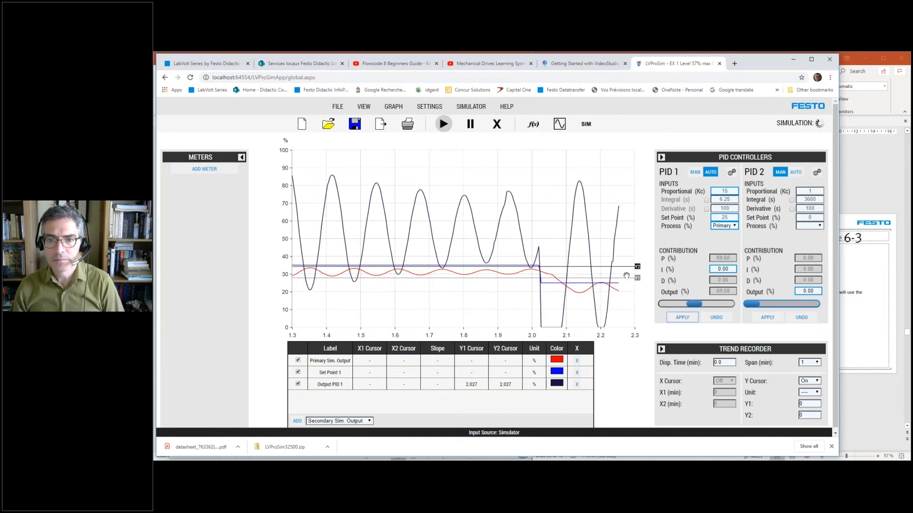
# - Realign the Y cursors on the new oscillation and, with the trend paused, place the X cursors on output peaks at 2.138 and 2.649 min
pyautogui.moveTo(637, 283)
pyautogui.mouseDown()
pyautogui.moveTo(637, 293)
pyautogui.moveTo(637, 271)
pyautogui.moveTo(640, 286)
pyautogui.mouseUp()
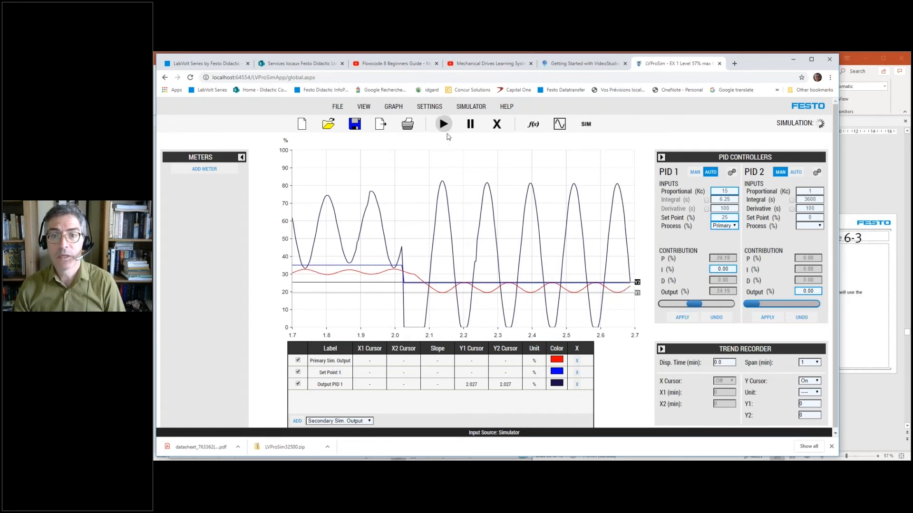
pyautogui.click(471, 127)
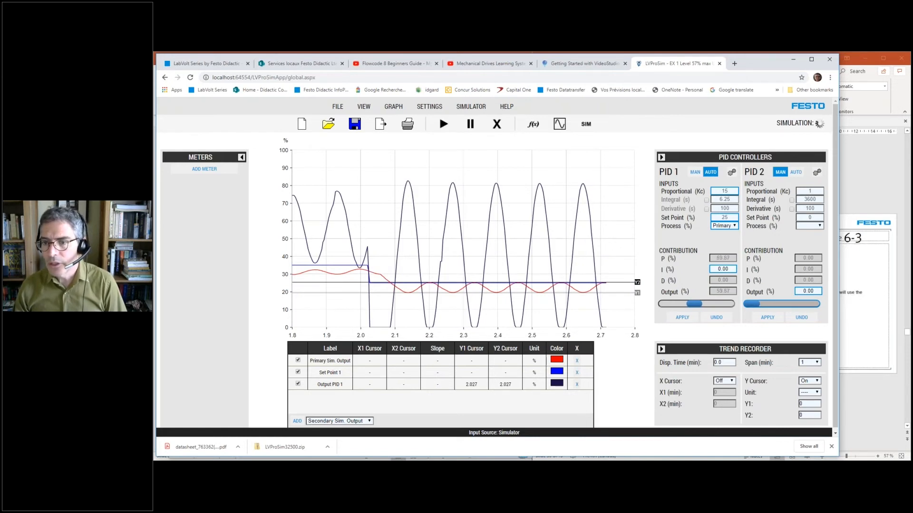
pyautogui.click(726, 383)
pyautogui.click(730, 396)
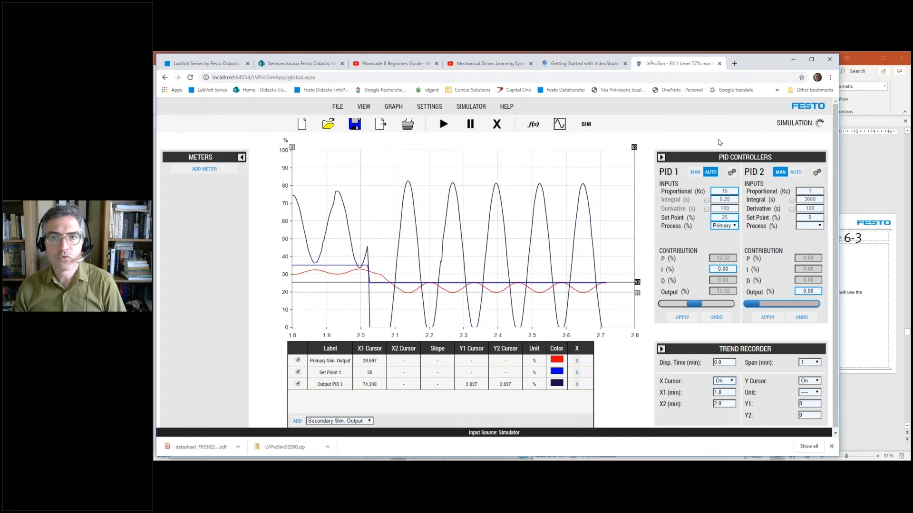
pyautogui.moveTo(294, 150); pyautogui.dragTo(409, 195)
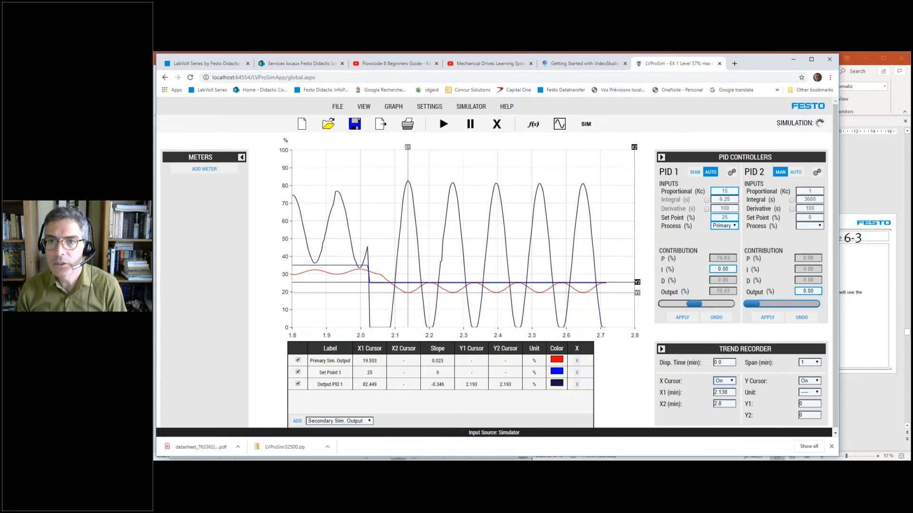
pyautogui.moveTo(634, 151); pyautogui.dragTo(582, 167)
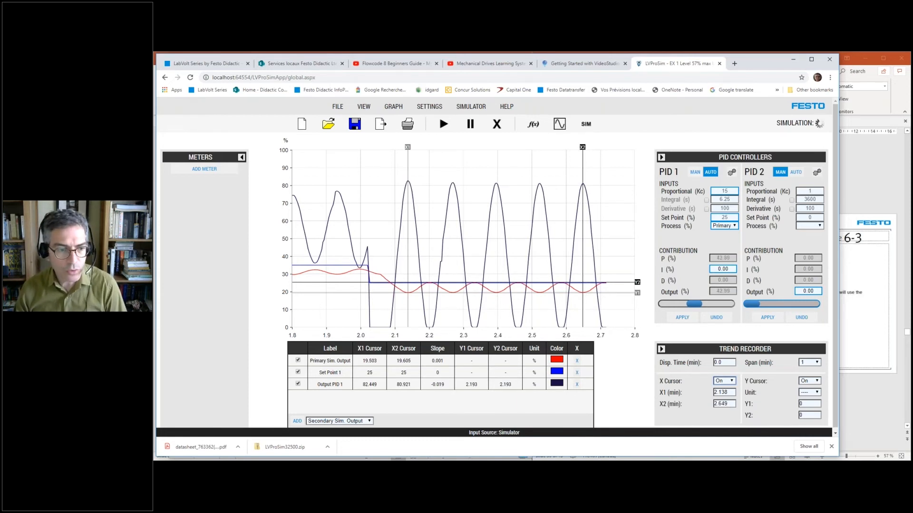
# - In Calculator, compute the oscillation period in seconds by dividing 2,649 − 2,138 by 4 and multiplying by 60, keeping the calculator beside the graph
pyautogui.click(162, 467)
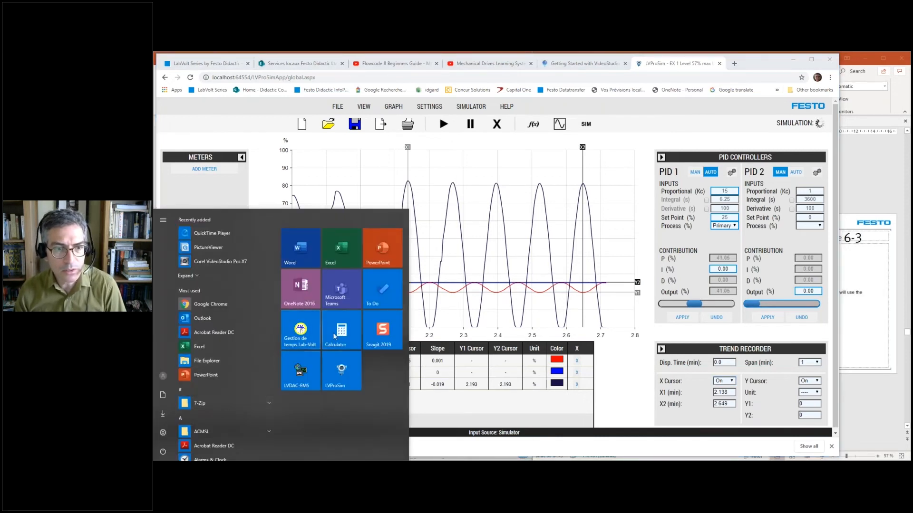
pyautogui.click(346, 334)
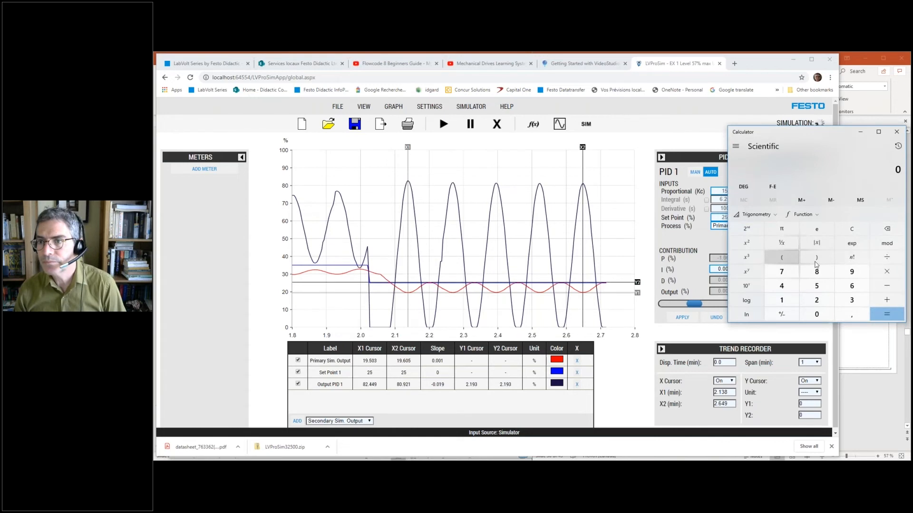
pyautogui.write('2,649')
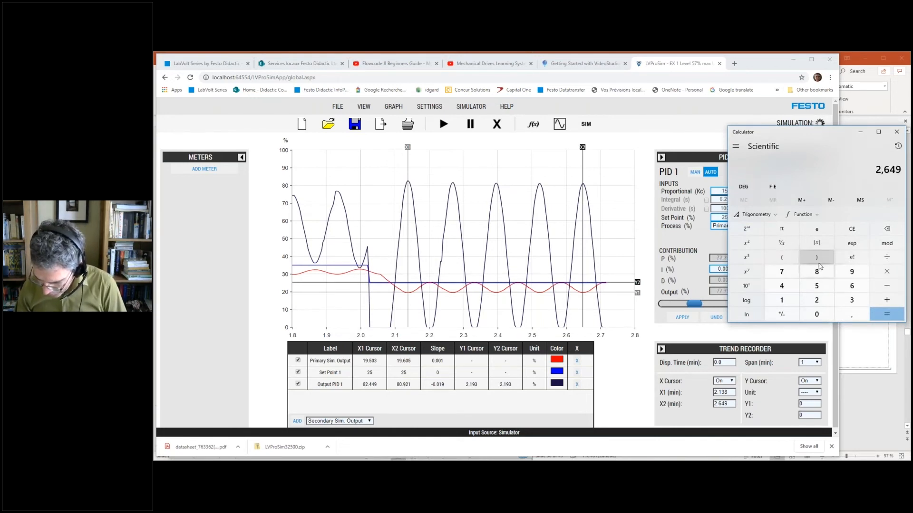
pyautogui.press('-')
pyautogui.write('2,138')
pyautogui.press('Return')
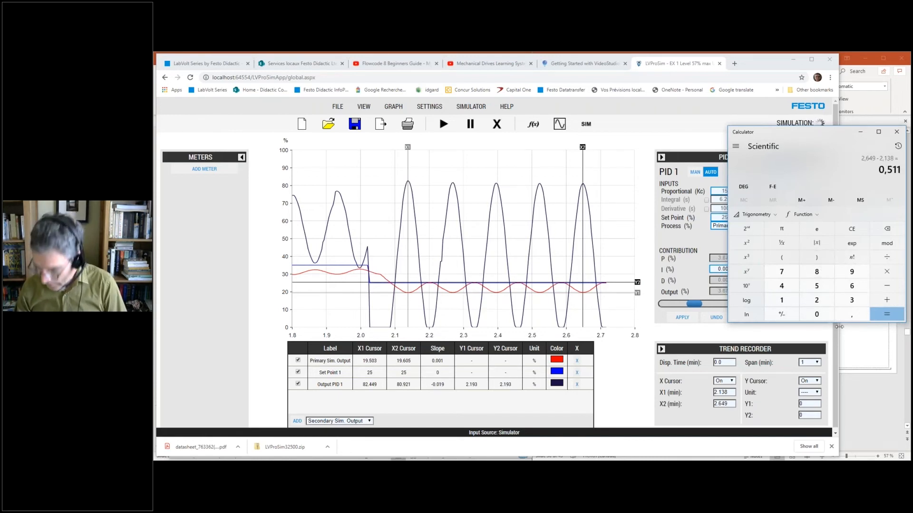
pyautogui.write('/4')
pyautogui.press('Return')
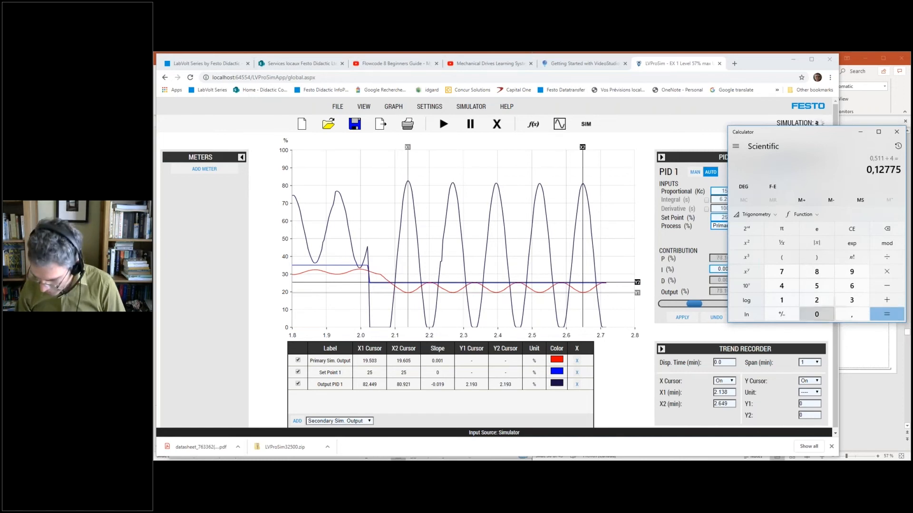
pyautogui.write('*60')
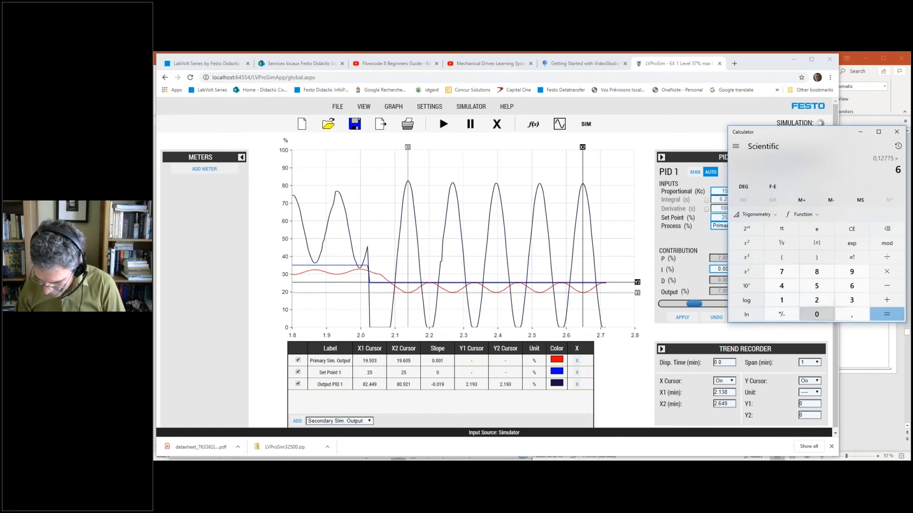
pyautogui.press('Return')
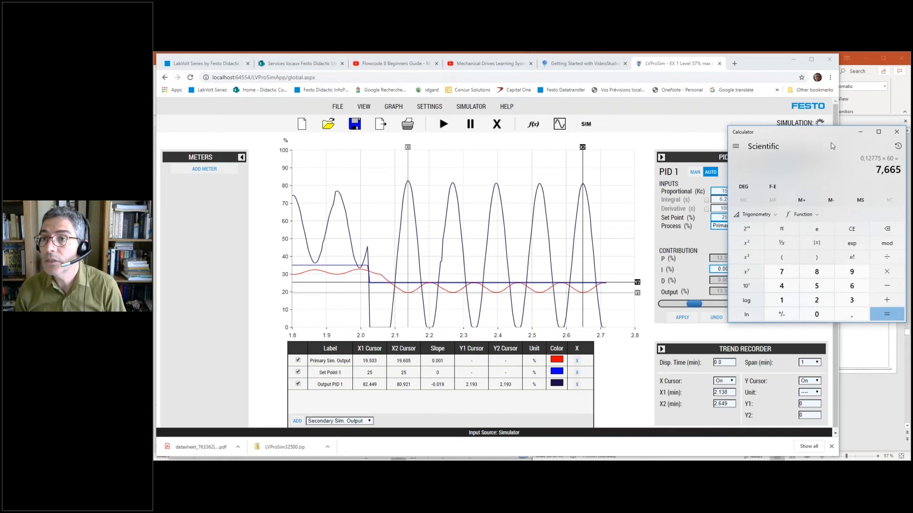
pyautogui.moveTo(820, 144); pyautogui.dragTo(791, 163)
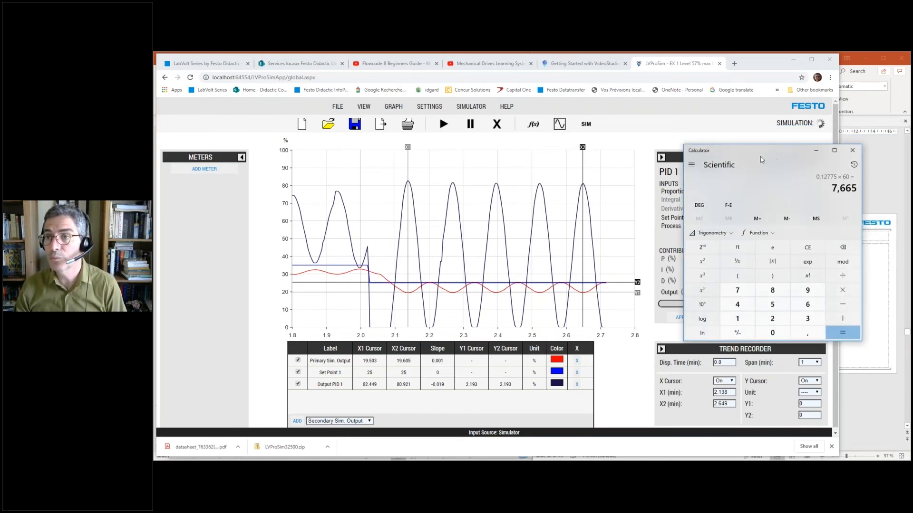
pyautogui.moveTo(760, 163); pyautogui.dragTo(807, 191)
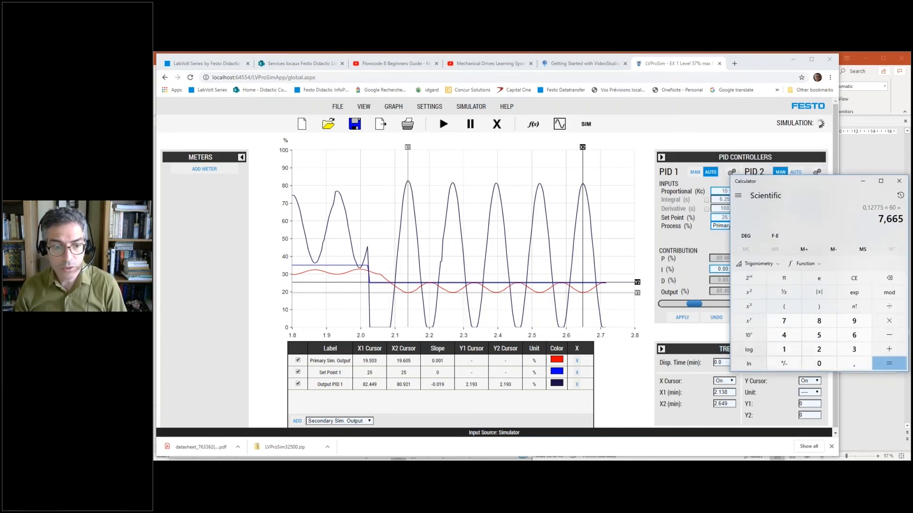
# - Switch to the 6090-1X manual presentation in PowerPoint and close it
pyautogui.click(355, 469)
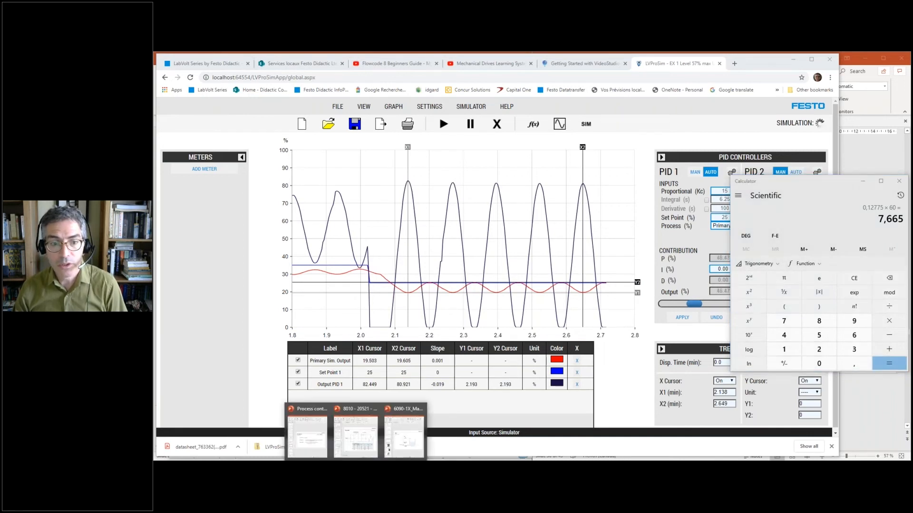
pyautogui.click(418, 438)
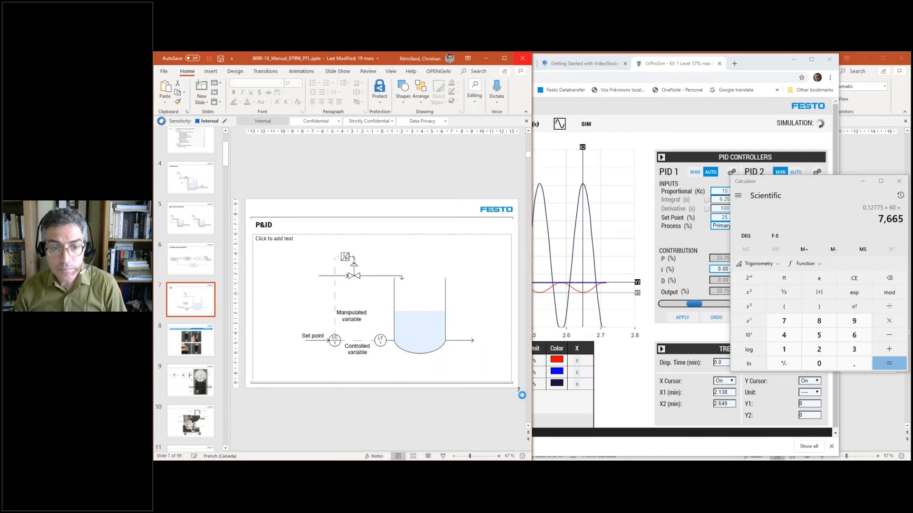
pyautogui.click(522, 58)
# - Switch to the Process control Webinar - Part 2 presentation and enlarge its window to examine the ultimate cycle tuning parameters in Table 6-2 on slide 27
pyautogui.click(355, 469)
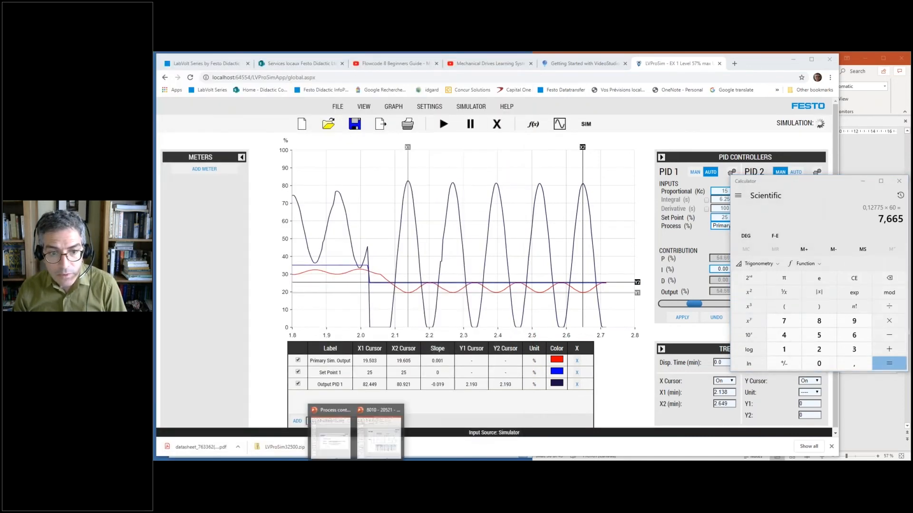
pyautogui.moveTo(390, 437)
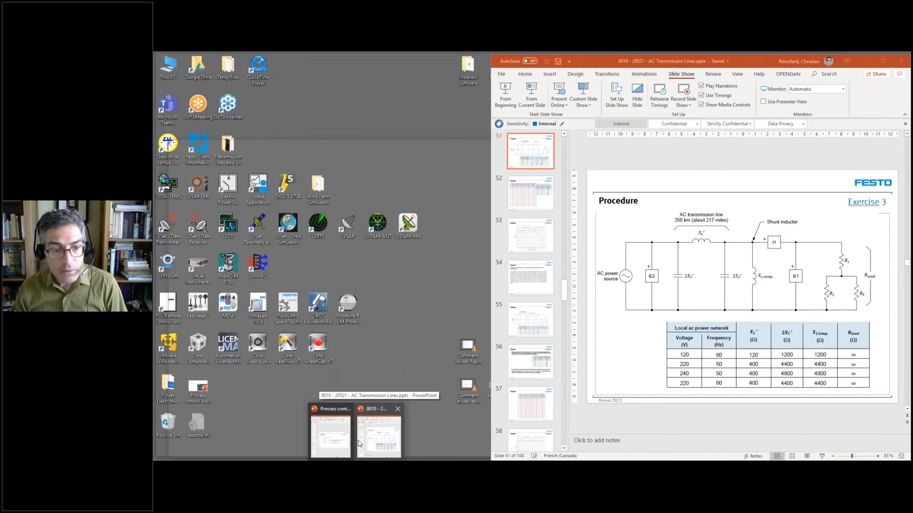
pyautogui.moveTo(330, 447)
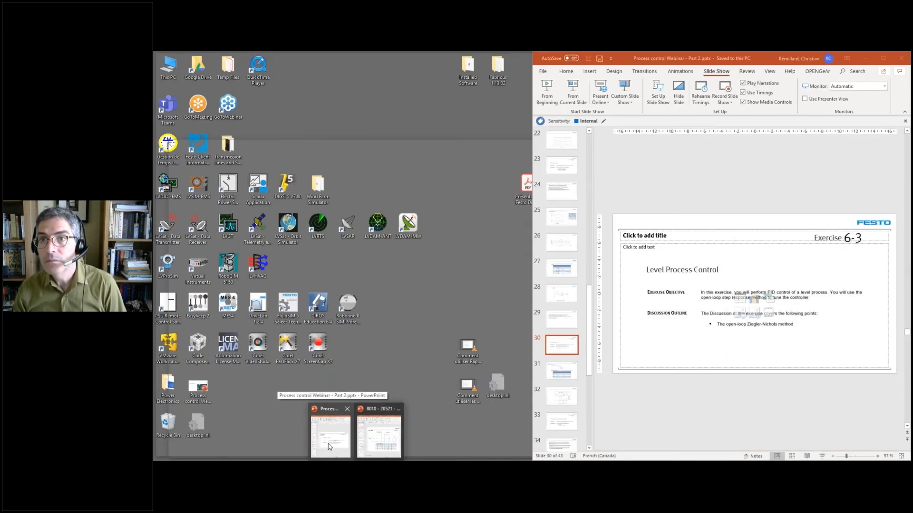
pyautogui.click(330, 447)
pyautogui.press('Up')
pyautogui.press('Up')
pyautogui.press('Up')
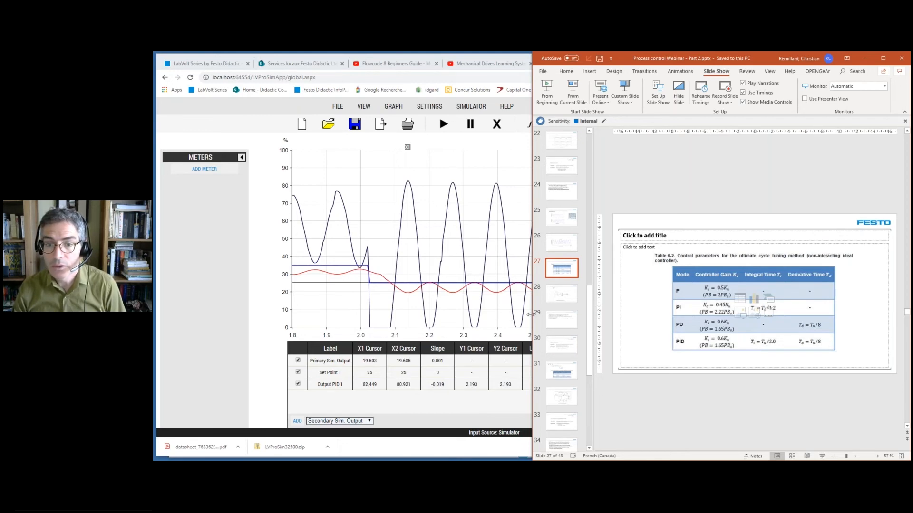
pyautogui.moveTo(529, 315); pyautogui.dragTo(359, 314)
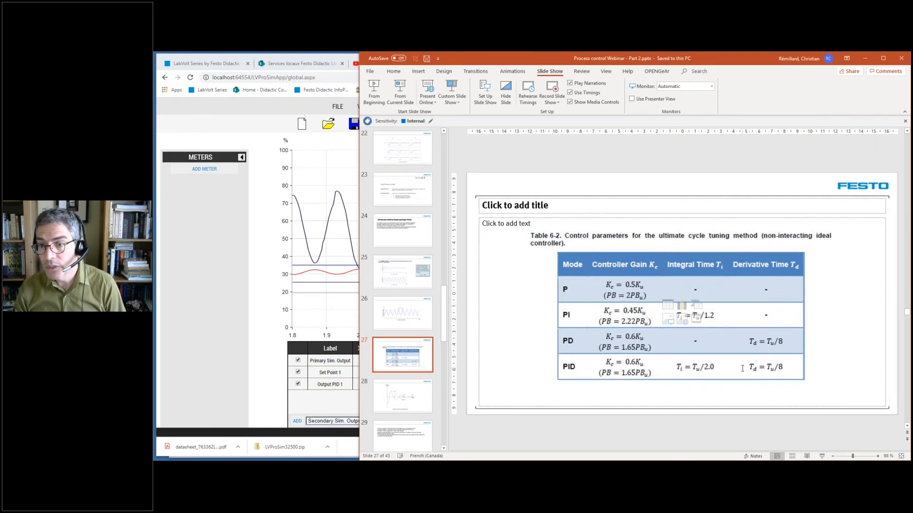
# - Switch back to LVProSim and set PID 1's proportional gain Kc to 9
pyautogui.click(304, 339)
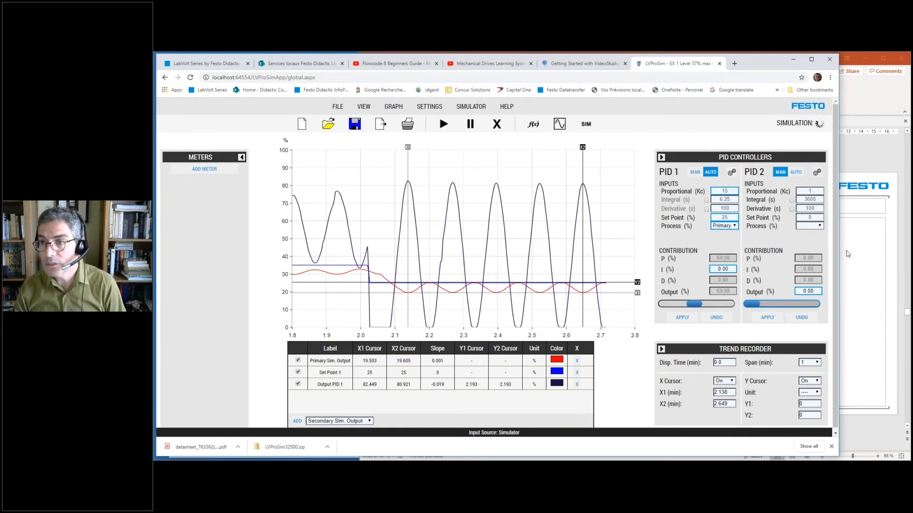
pyautogui.moveTo(732, 192); pyautogui.dragTo(712, 190)
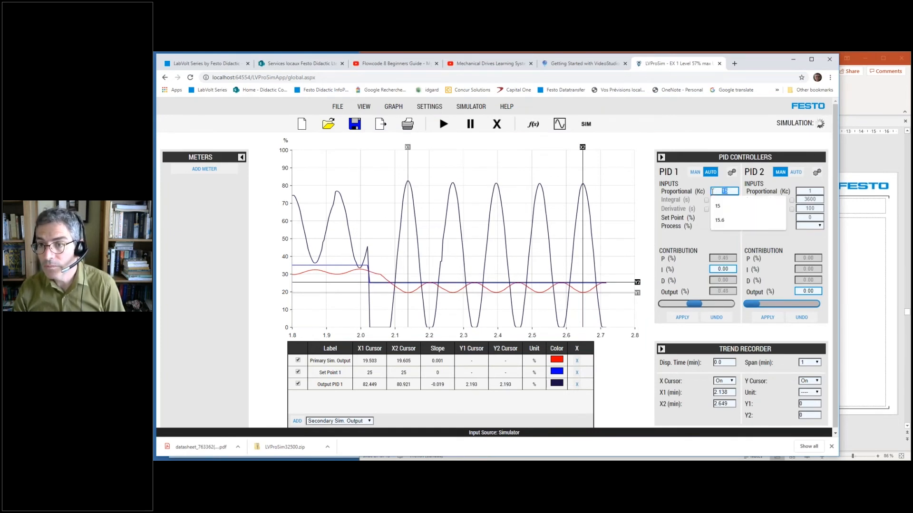
pyautogui.write('9')
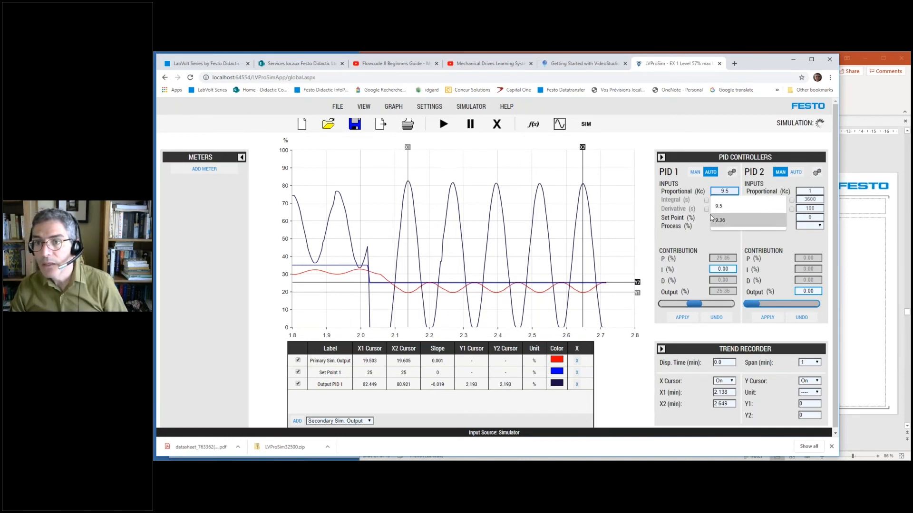
pyautogui.click(702, 228)
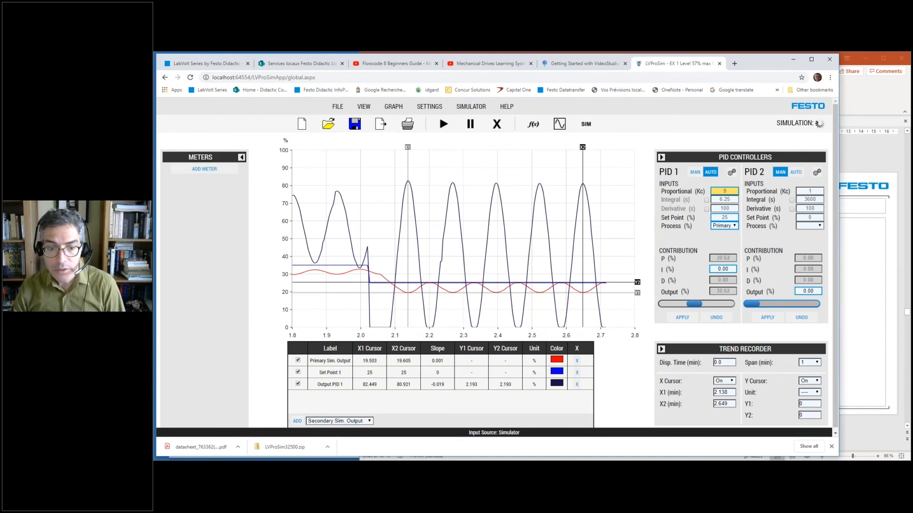
# - In Calculator, divide the oscillation period by 2, and set PID 1's integral time in LVProSim to 3.83 s
pyautogui.hotkey('alt', 'Tab')
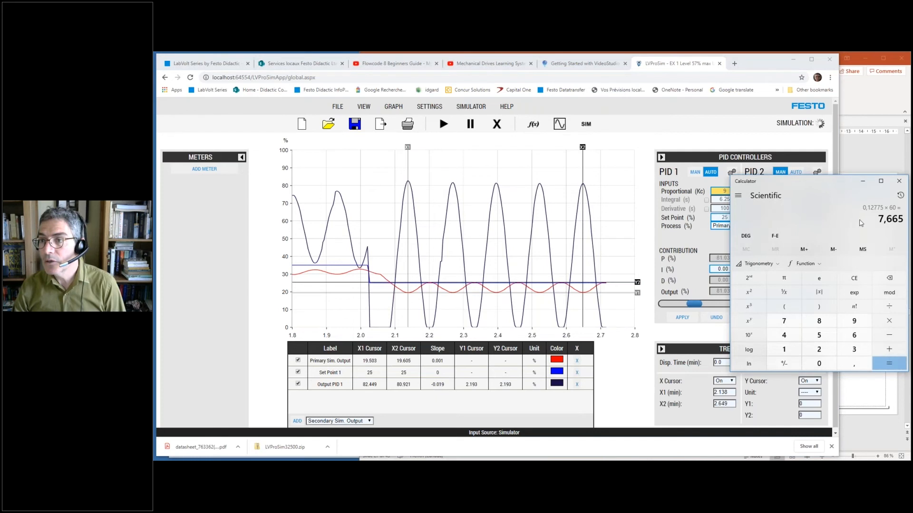
pyautogui.click(889, 307)
pyautogui.click(818, 350)
pyautogui.click(889, 364)
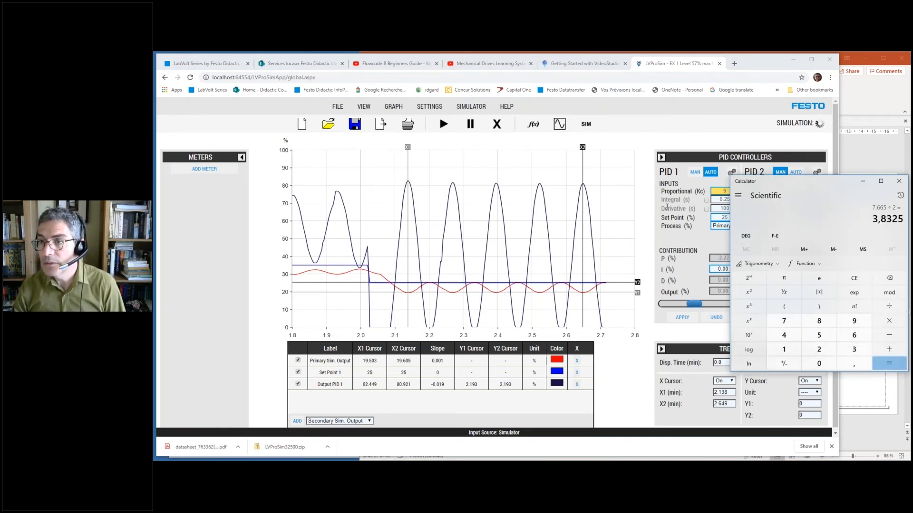
pyautogui.click(710, 245)
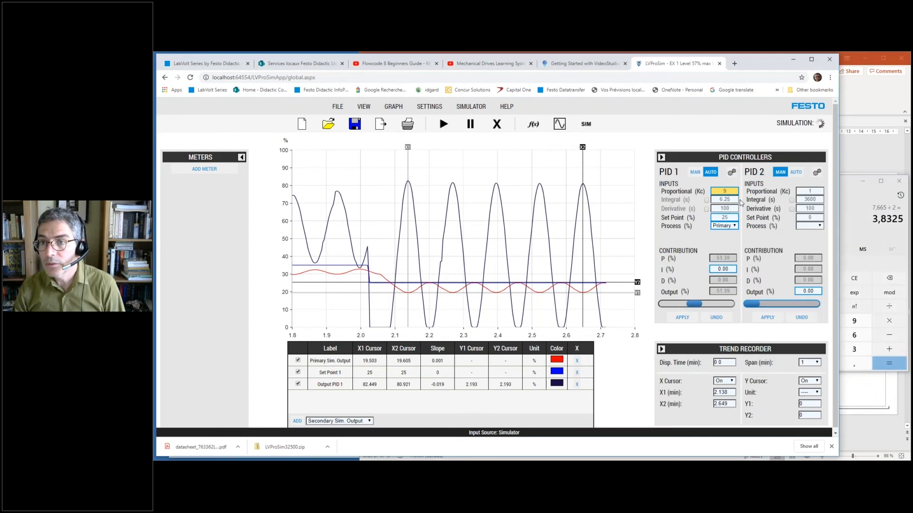
pyautogui.doubleClick(735, 199)
pyautogui.write('3.83')
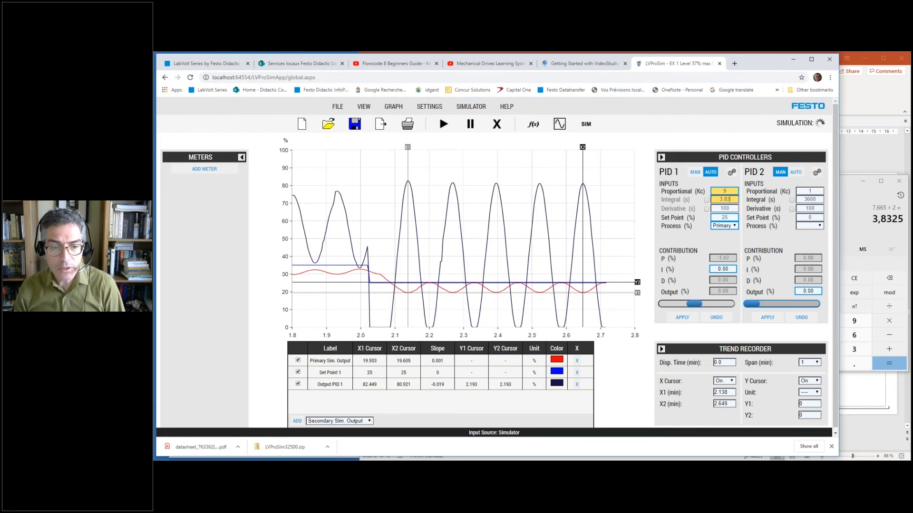
# - In Calculator, divide the integral time result by 4 to compute the derivative time
pyautogui.moveTo(347, 453)
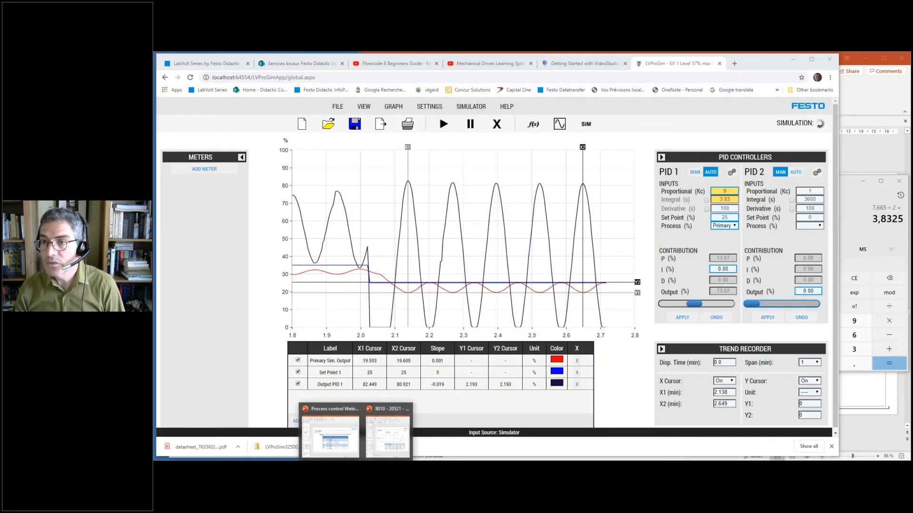
pyautogui.click(876, 237)
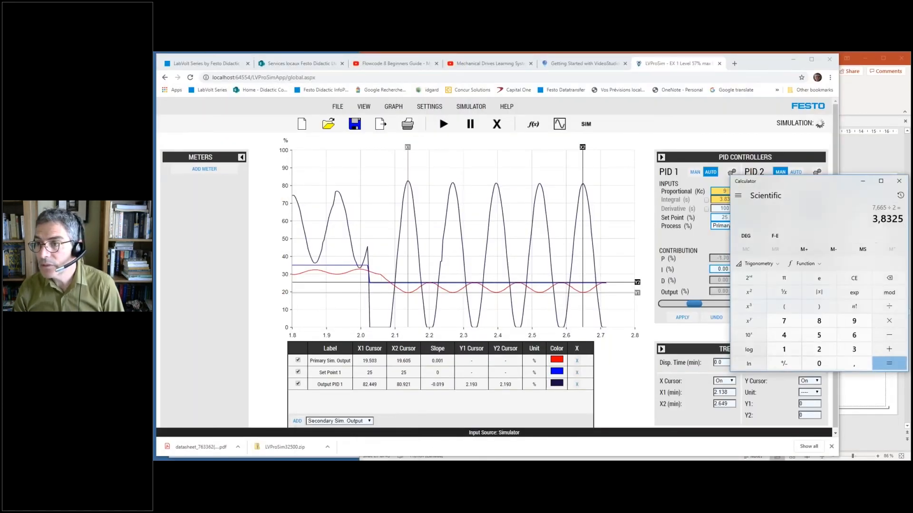
pyautogui.click(888, 306)
pyautogui.click(787, 341)
pyautogui.press('Return')
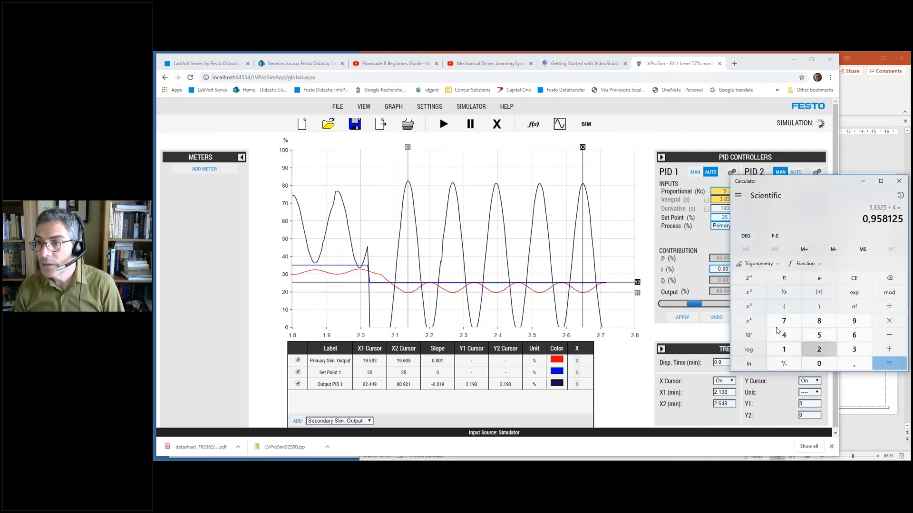
# - Try to set PID 1's derivative time to 0.96 s in LVProSim, and enable its integral and derivative actions
pyautogui.click(729, 208)
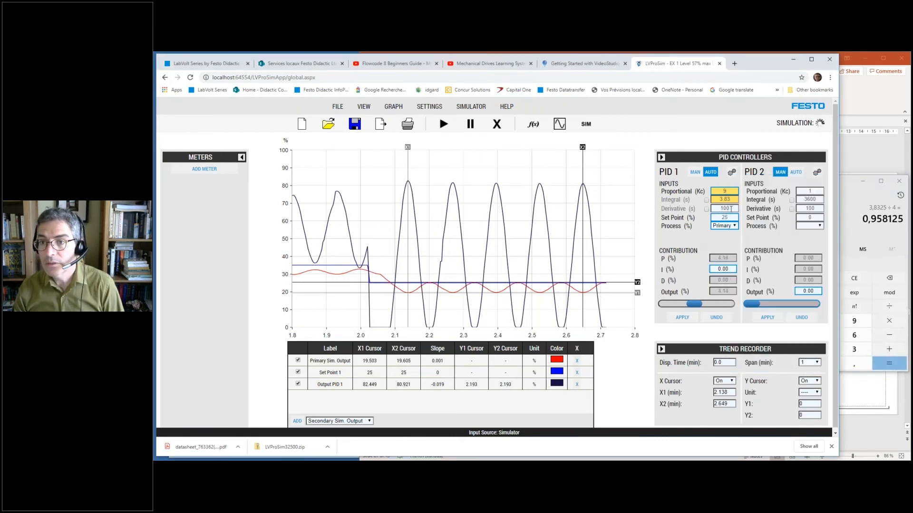
pyautogui.doubleClick(730, 208)
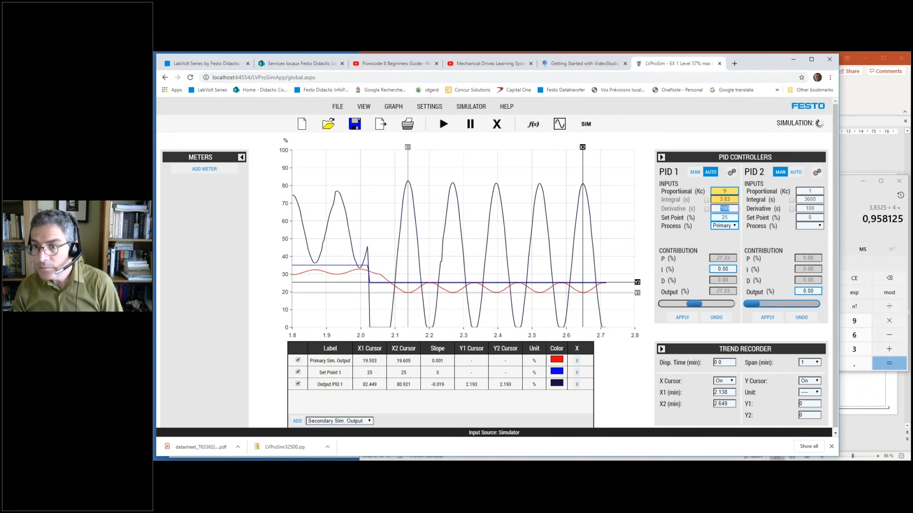
pyautogui.write('0.96')
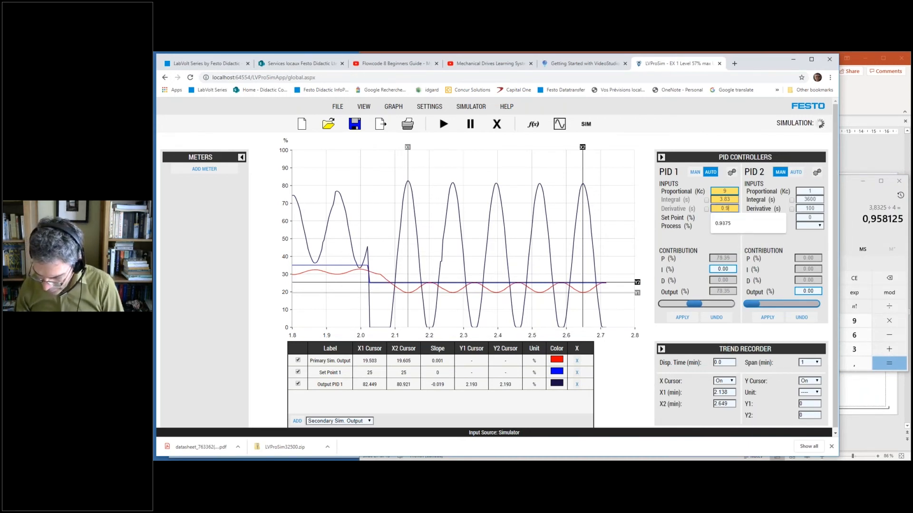
pyautogui.click(706, 200)
pyautogui.click(706, 209)
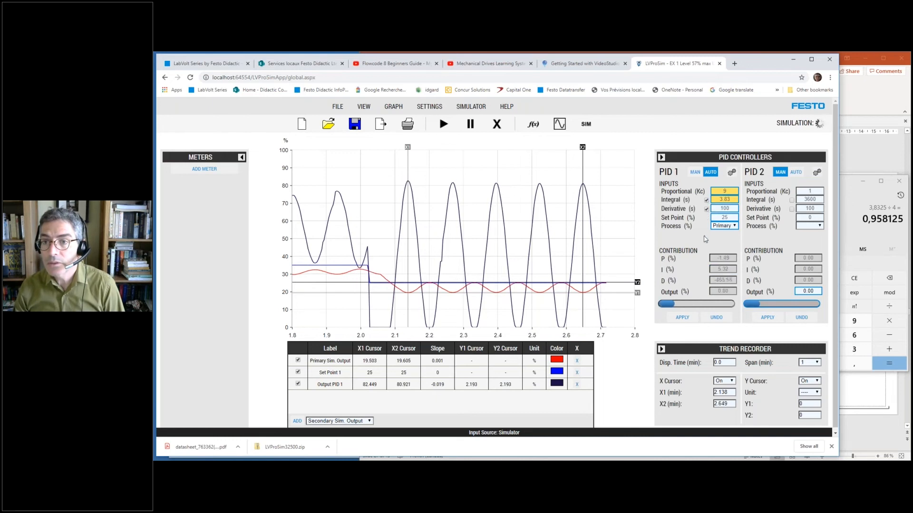
# - Set PID 1's set point to 35%, resume the trend recording and apply the new controller parameters
pyautogui.doubleClick(725, 218)
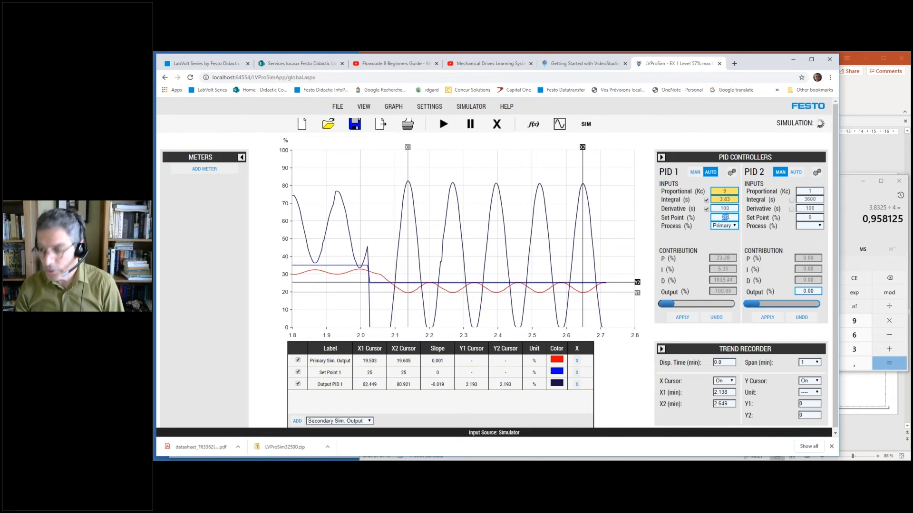
pyautogui.write('35')
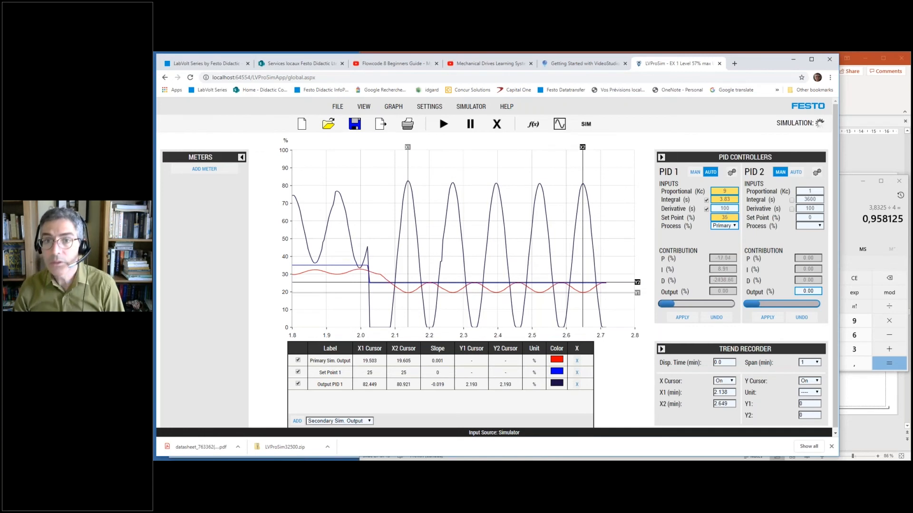
pyautogui.click(443, 124)
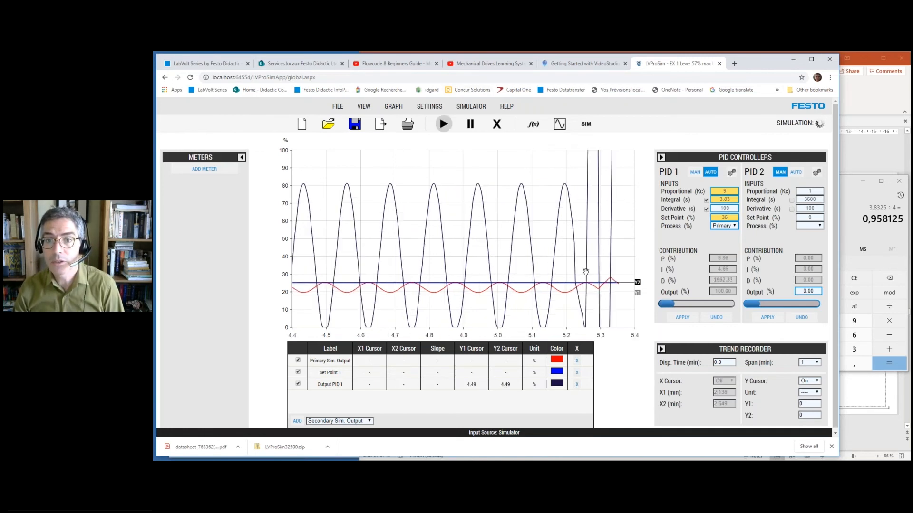
pyautogui.click(682, 319)
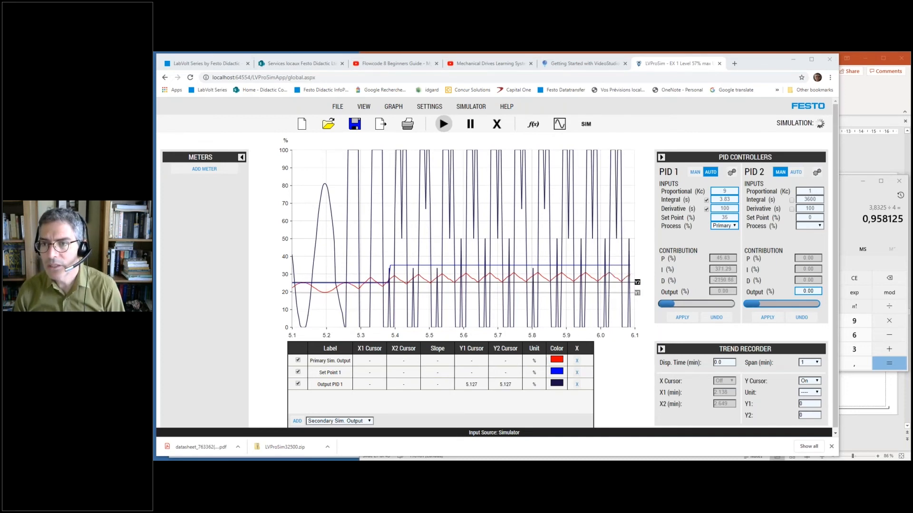
# - Set PID 1's derivative time to 0.95 s and apply it to the running simulation
pyautogui.moveTo(732, 210); pyautogui.dragTo(714, 214)
pyautogui.write('95')
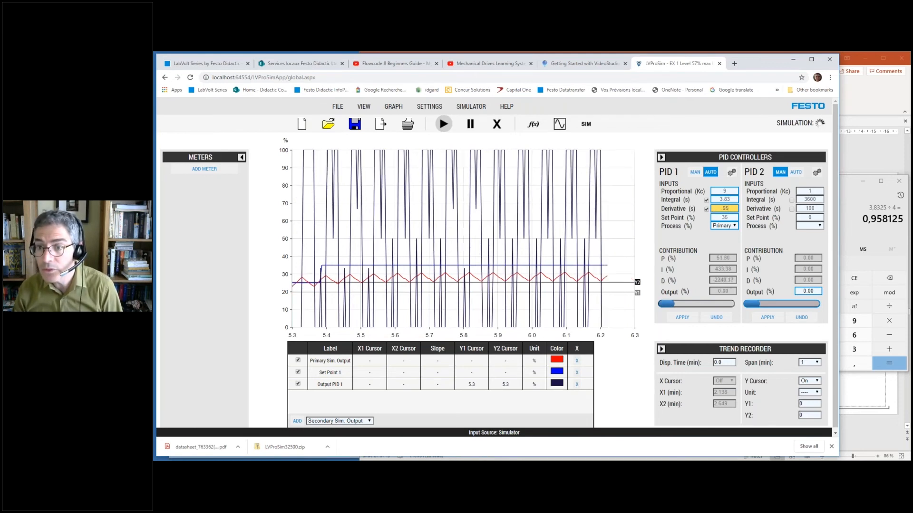
pyautogui.click(690, 317)
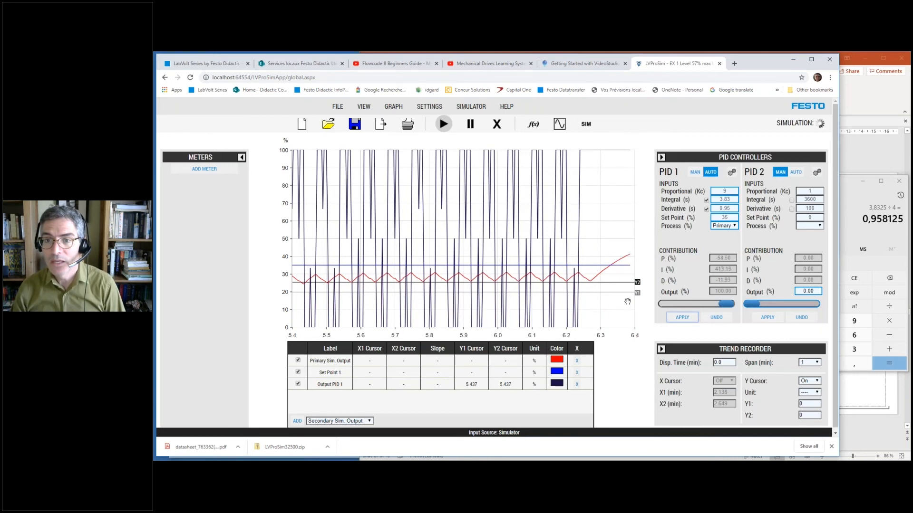
# - Set PID 1's set point to 25% and apply it to test the tuned controller's step response
pyautogui.doubleClick(731, 216)
pyautogui.write('25')
pyautogui.click(682, 318)
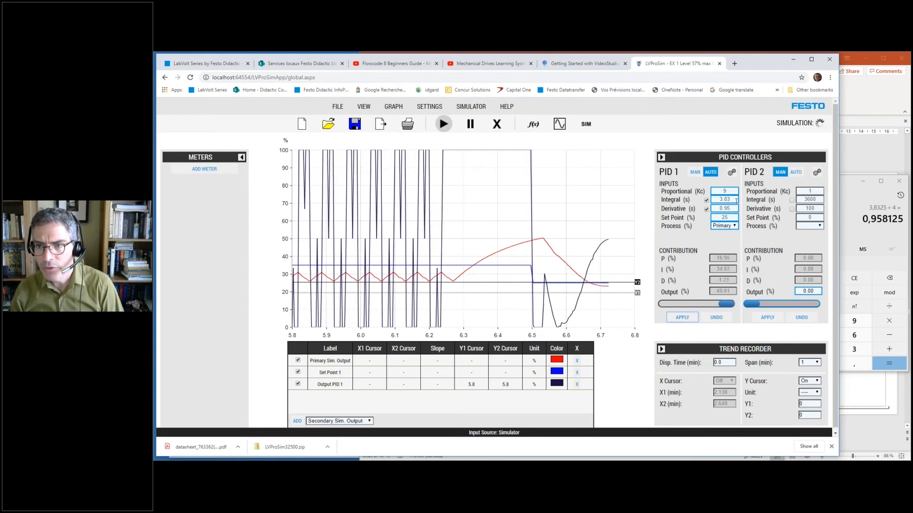
pyautogui.click(679, 318)
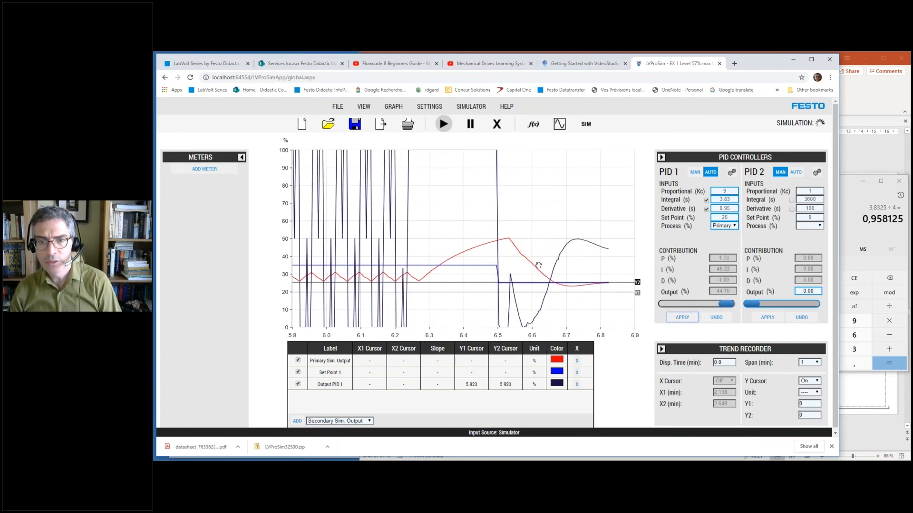
# - Raise PID 1's set point to 35% and apply it to test the response to an upward step
pyautogui.click(724, 217)
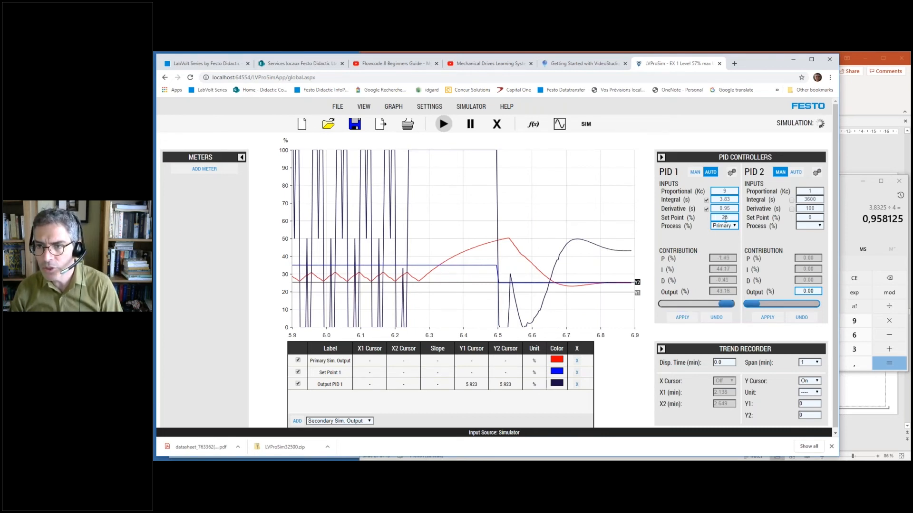
pyautogui.doubleClick(725, 217)
pyautogui.write('35')
pyautogui.click(694, 319)
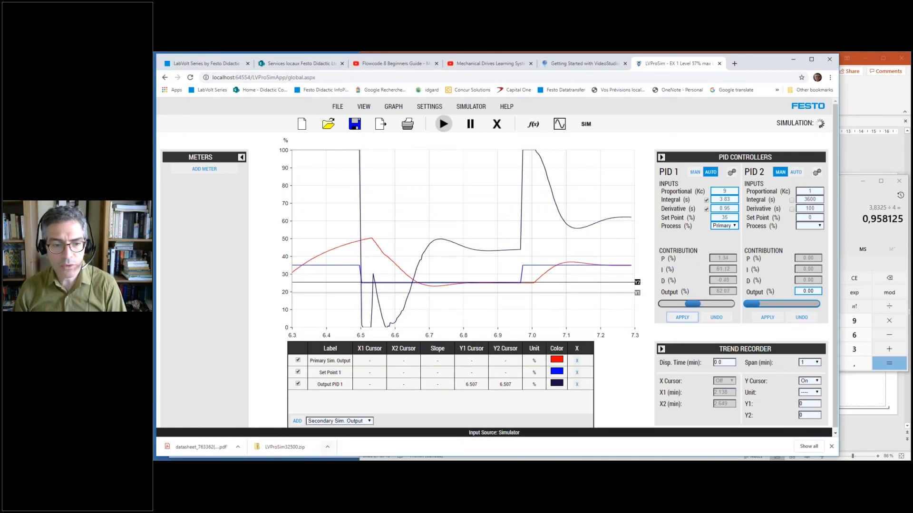
# - Switch to the Process control Webinar - Part 2 presentation and go through slides 28 to 31, ending on the open-loop Ziegler-Nichols table
pyautogui.click(330, 457)
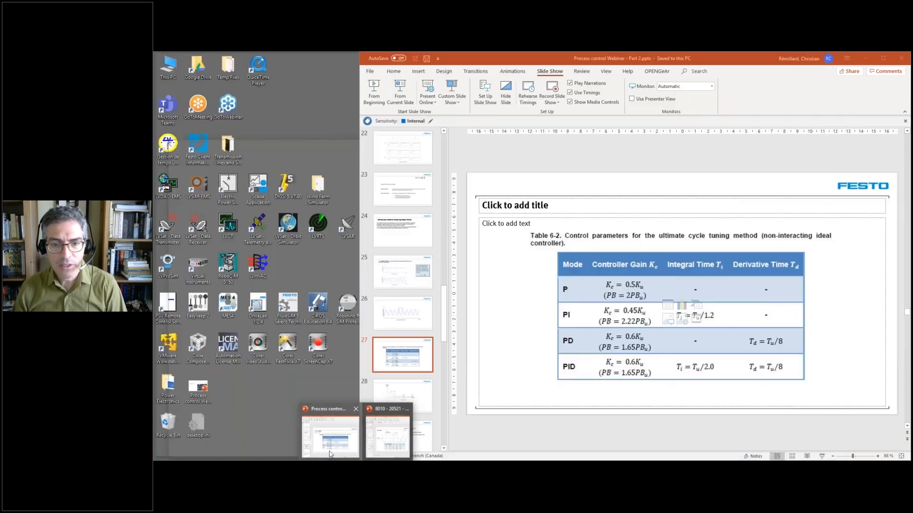
pyautogui.click(330, 454)
pyautogui.click(420, 406)
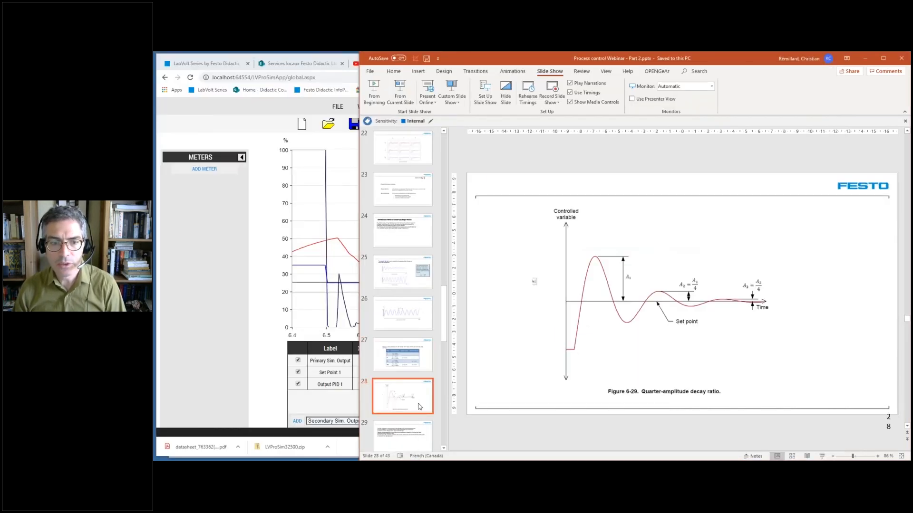
pyautogui.click(416, 434)
pyautogui.click(416, 401)
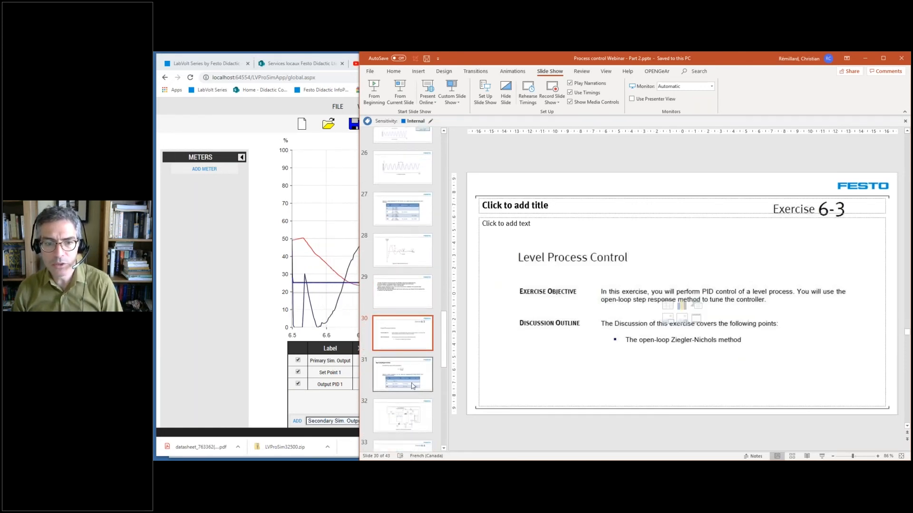
pyautogui.click(413, 386)
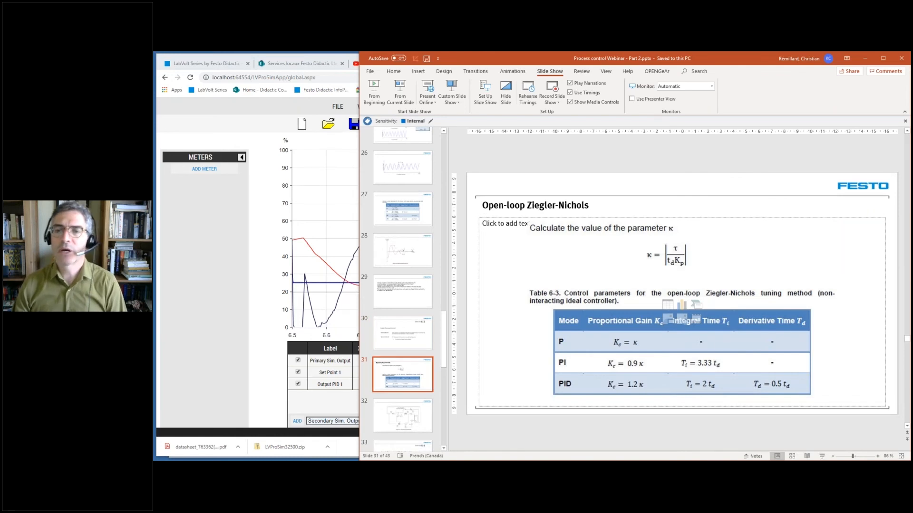
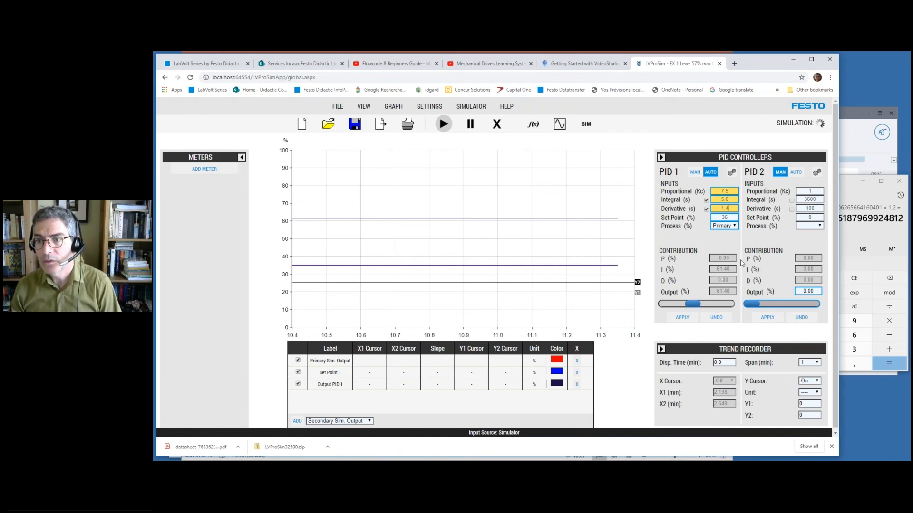
# - Lower PID 1's set point to 25% and apply it together with the pending proportional, integral and derivative values
pyautogui.doubleClick(725, 218)
pyautogui.write('25')
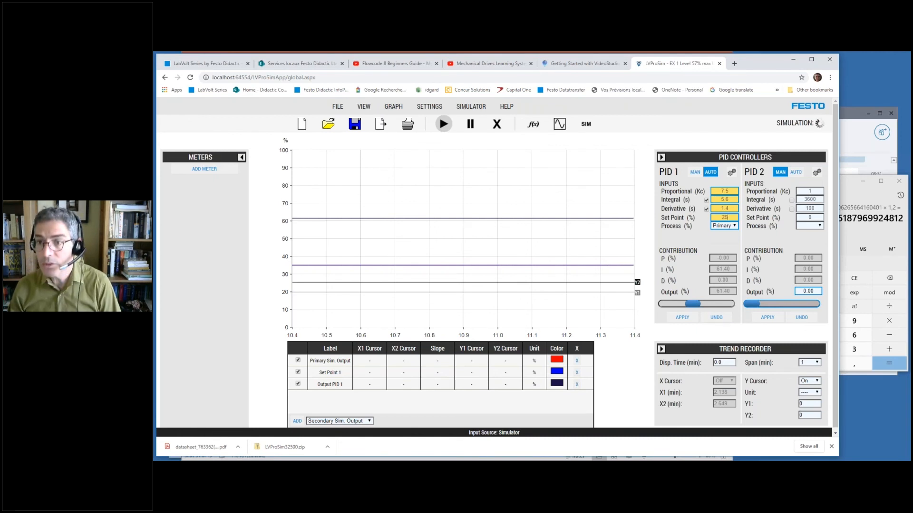
pyautogui.click(681, 318)
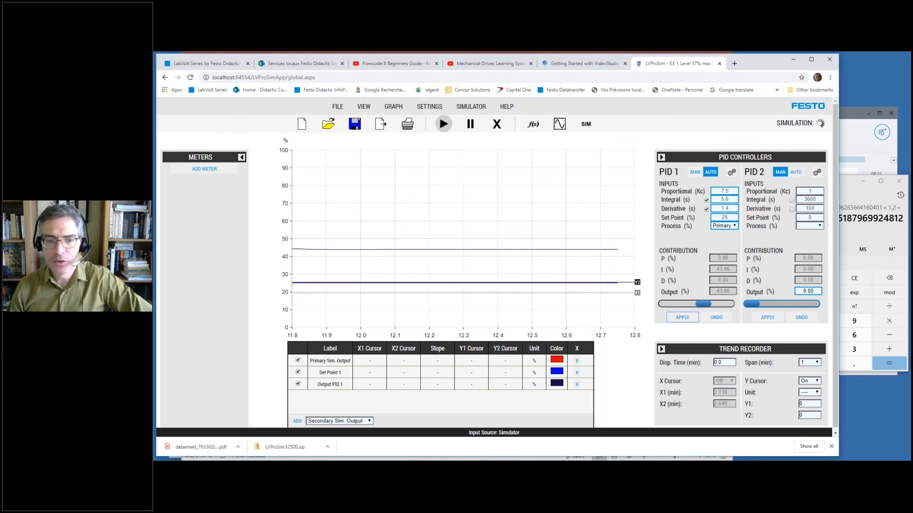
# - Switch to the Process control Webinar - Part 2 presentation and show slide 34 introducing cascade control
pyautogui.click(355, 469)
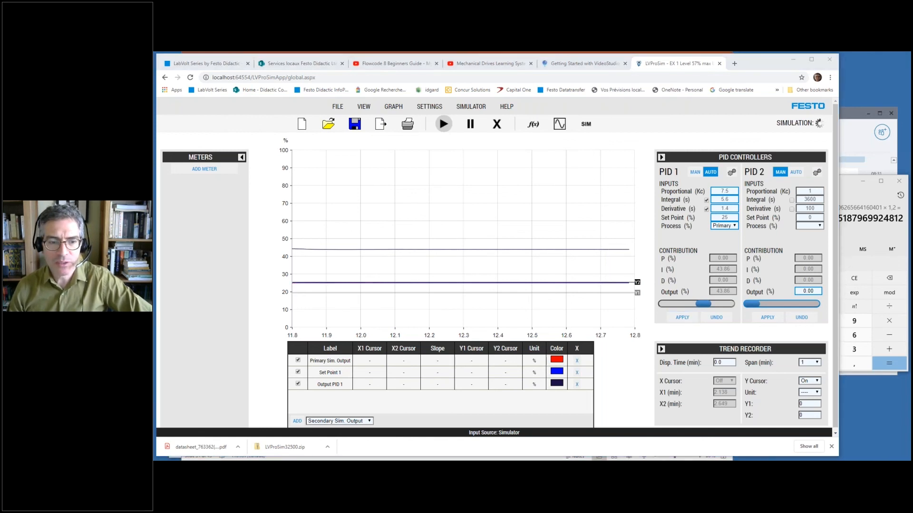
pyautogui.click(328, 446)
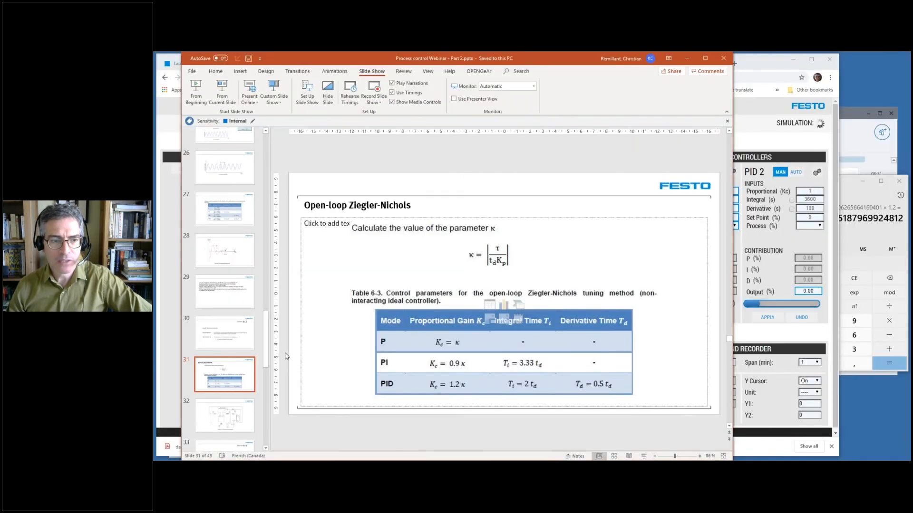
pyautogui.scroll(-3, 246, 318)
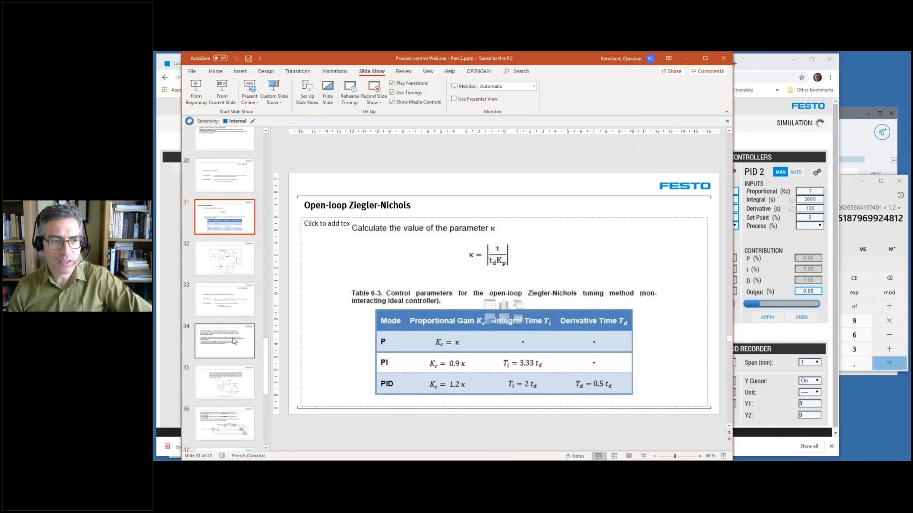
pyautogui.click(234, 340)
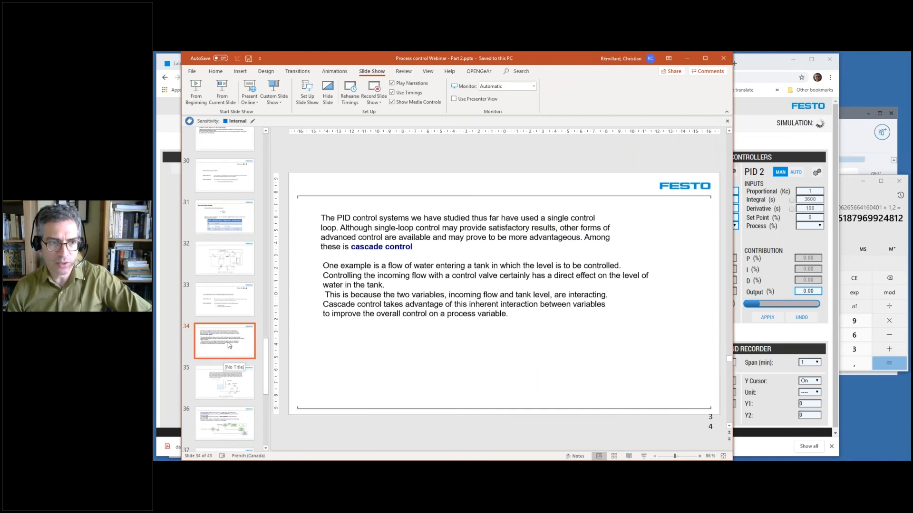
# - Move ahead in the presentation to slide 37 on tuning a cascade control system
pyautogui.scroll(-1, 232, 383)
pyautogui.scroll(-1, 231, 382)
pyautogui.click(227, 373)
pyautogui.click(218, 407)
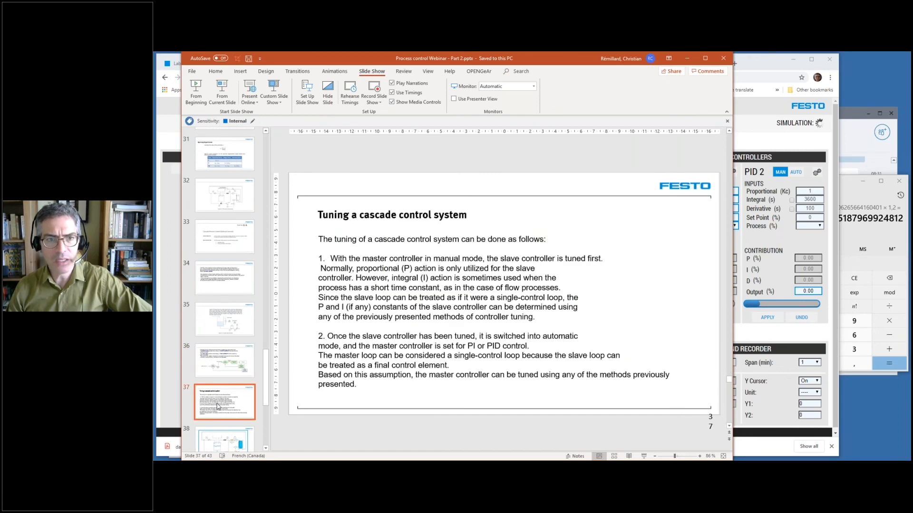
# - Show slide 39 on the optional second-order process control exercise, then minimize the presentation to return to LVProSim
pyautogui.scroll(-4, 232, 311)
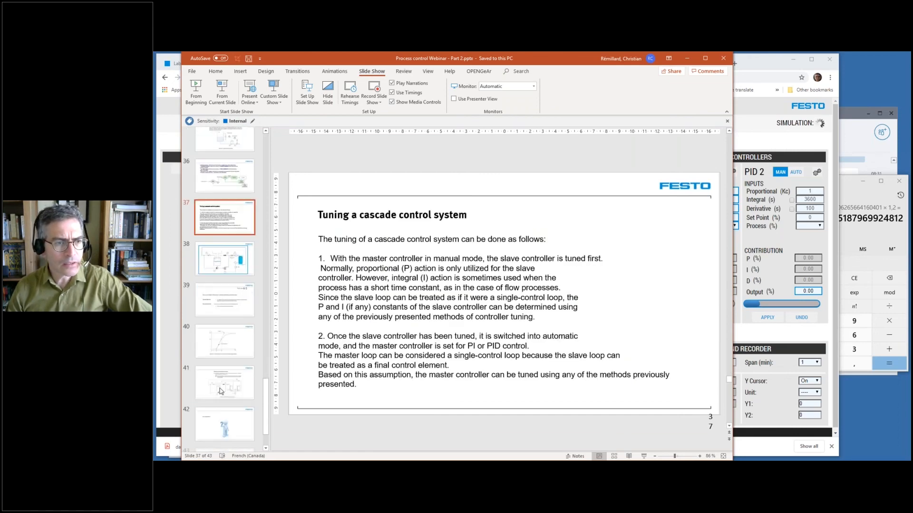
pyautogui.click(234, 308)
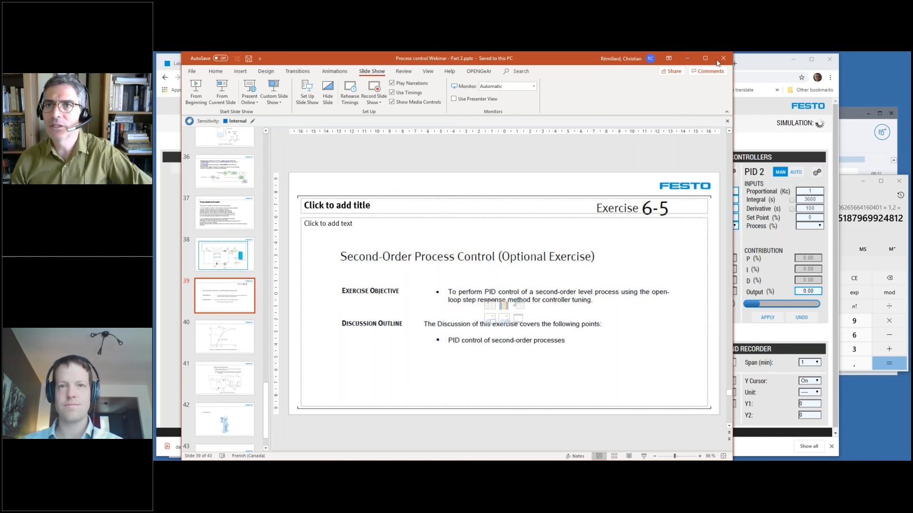
pyautogui.click(690, 60)
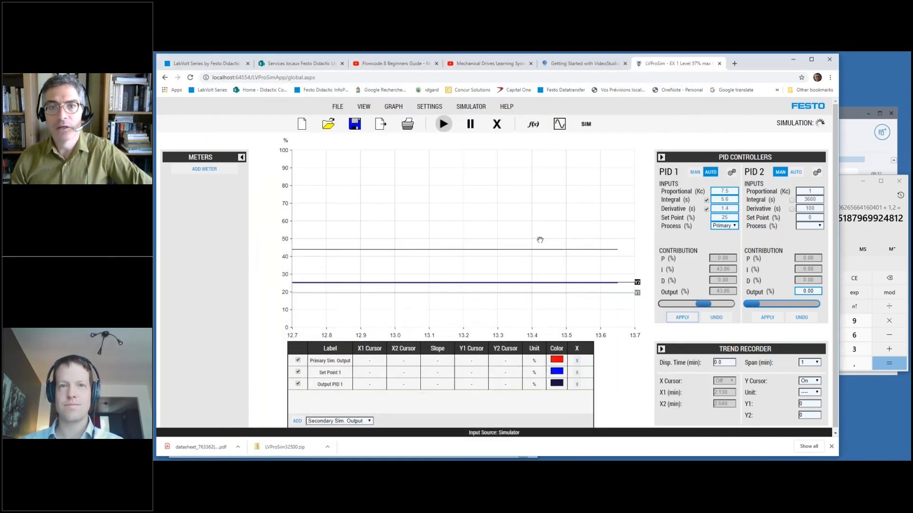